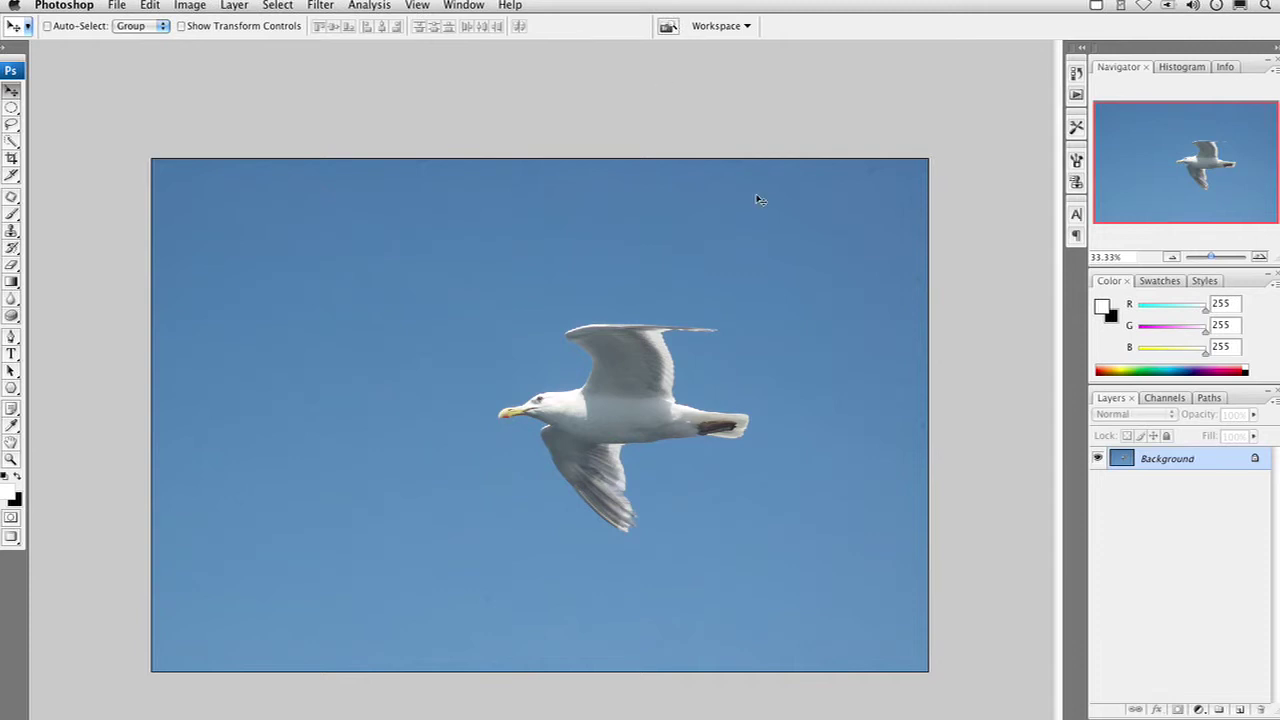
- Start an Image > Calculations blend with the inverted Green channel as the second source
left_click(1165, 399)
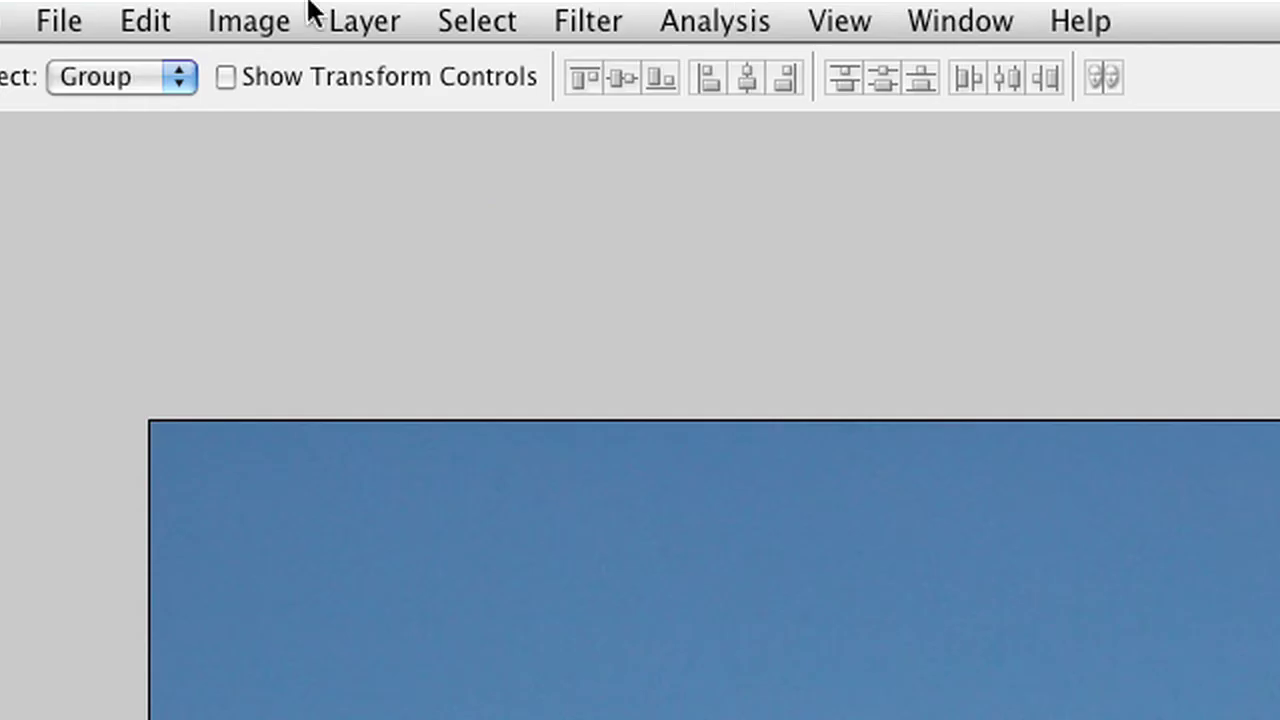
left_click(190, 5)
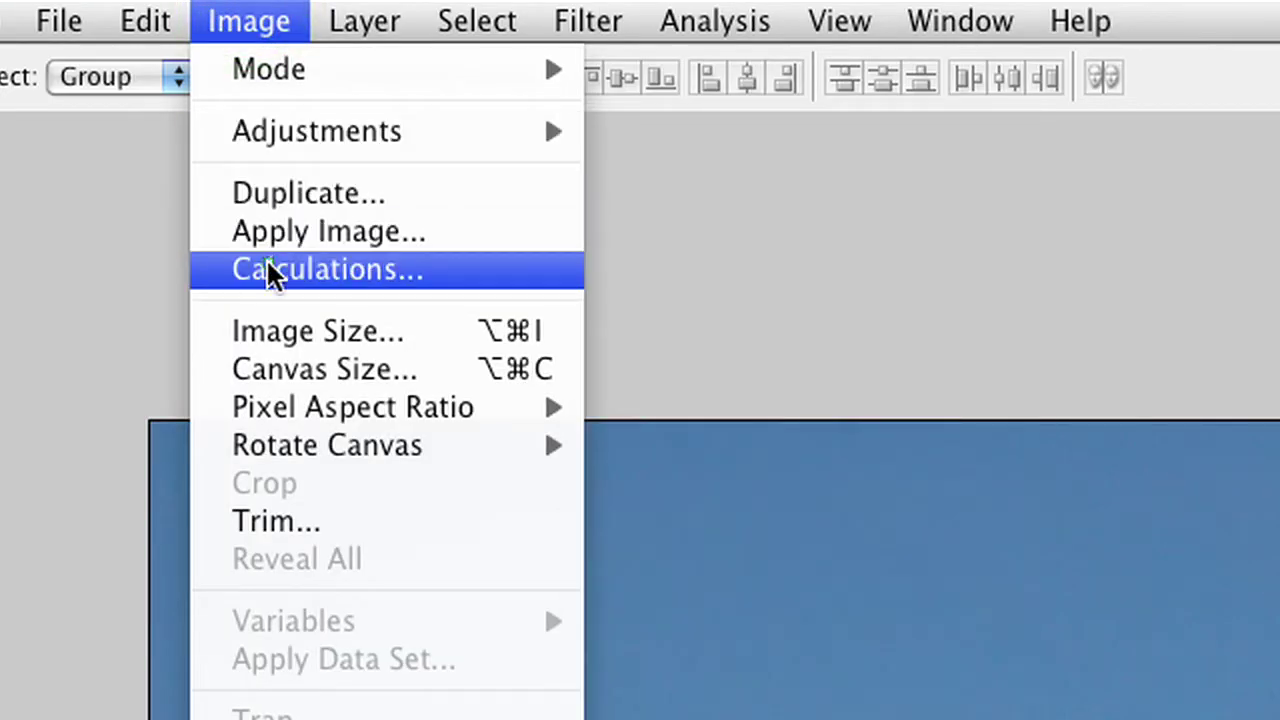
left_click(268, 272)
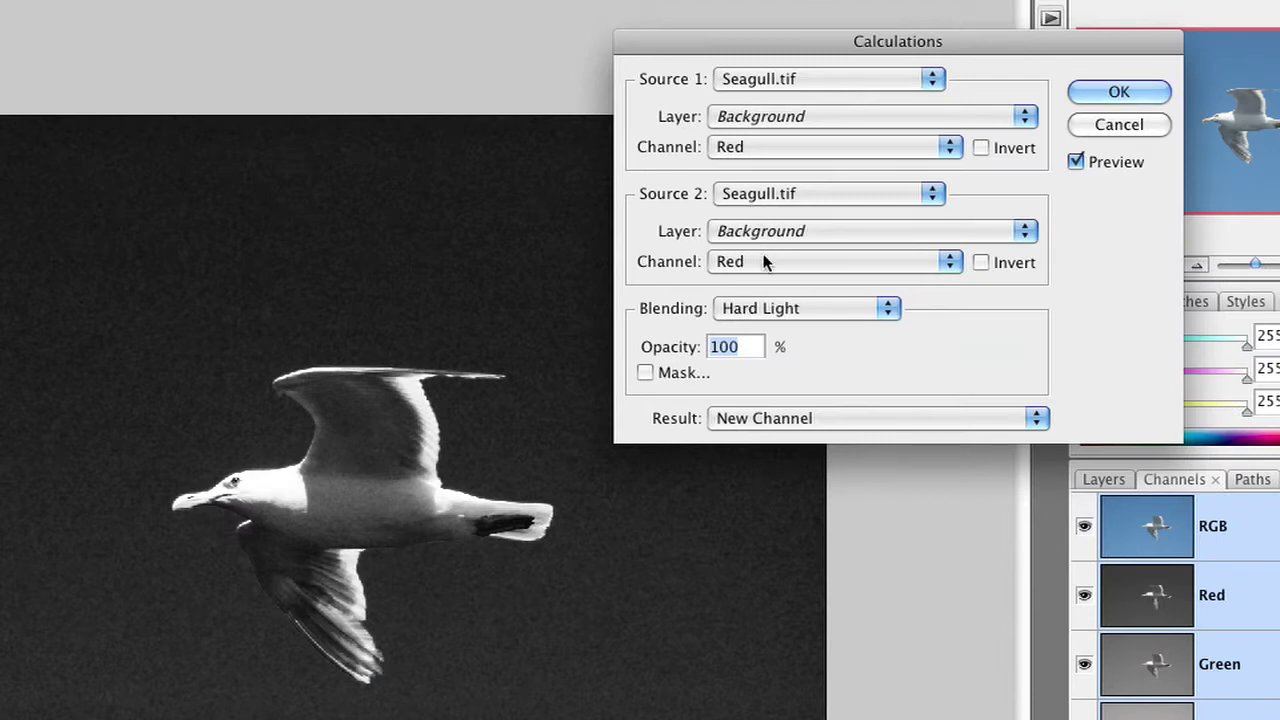
left_click(763, 261)
left_click(764, 301)
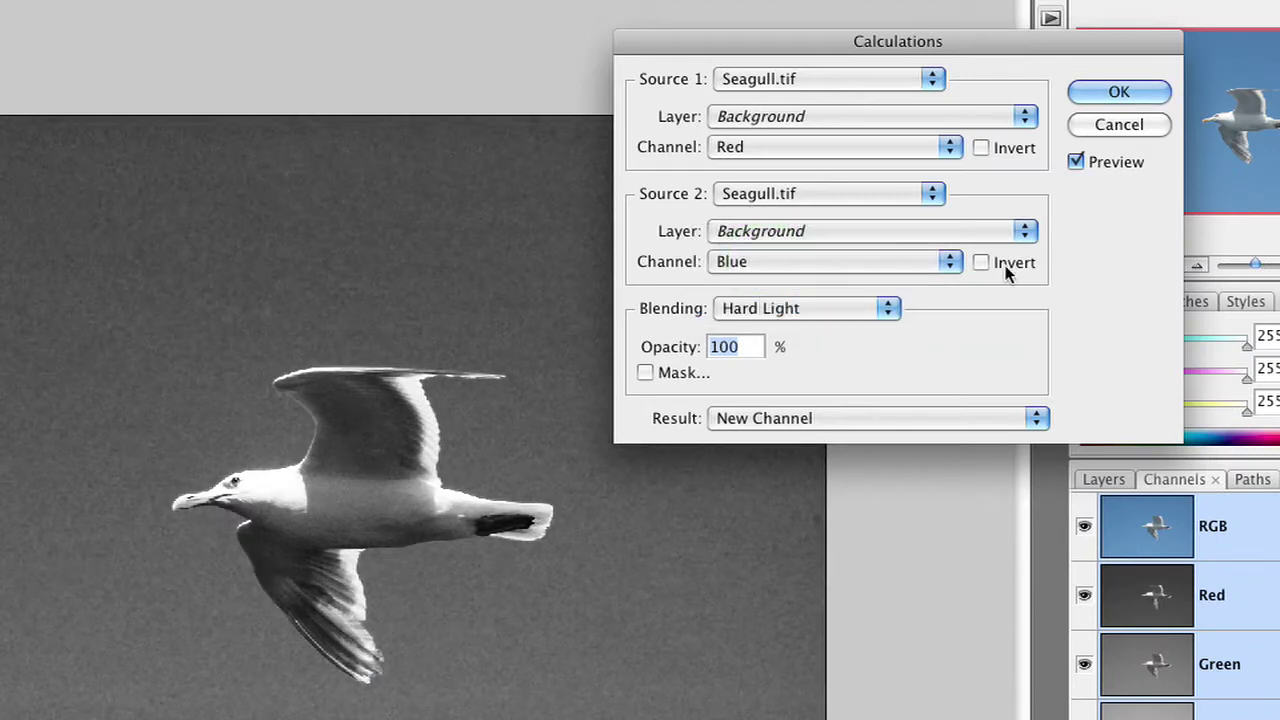
left_click(1000, 265)
- Try Soft Light, Overlay, Linear Dodge and other blend modes, settling on Vivid Light for Alpha 1
left_click(842, 308)
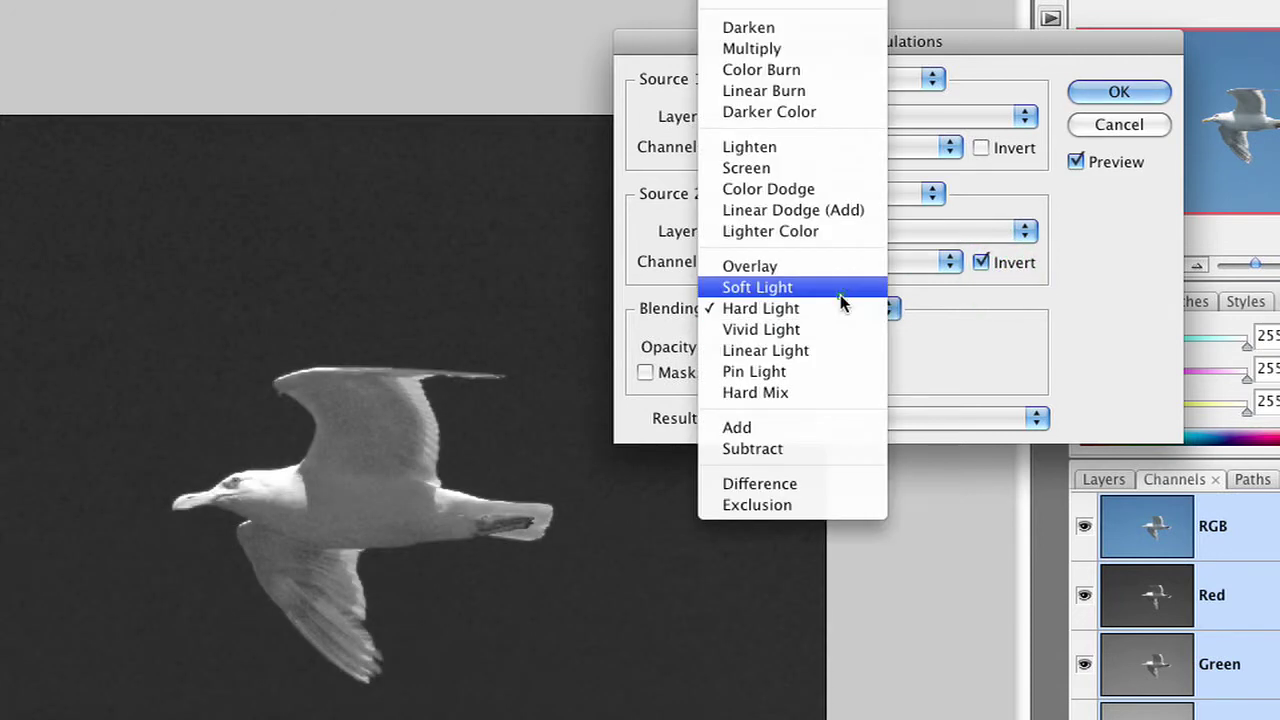
left_click(841, 298)
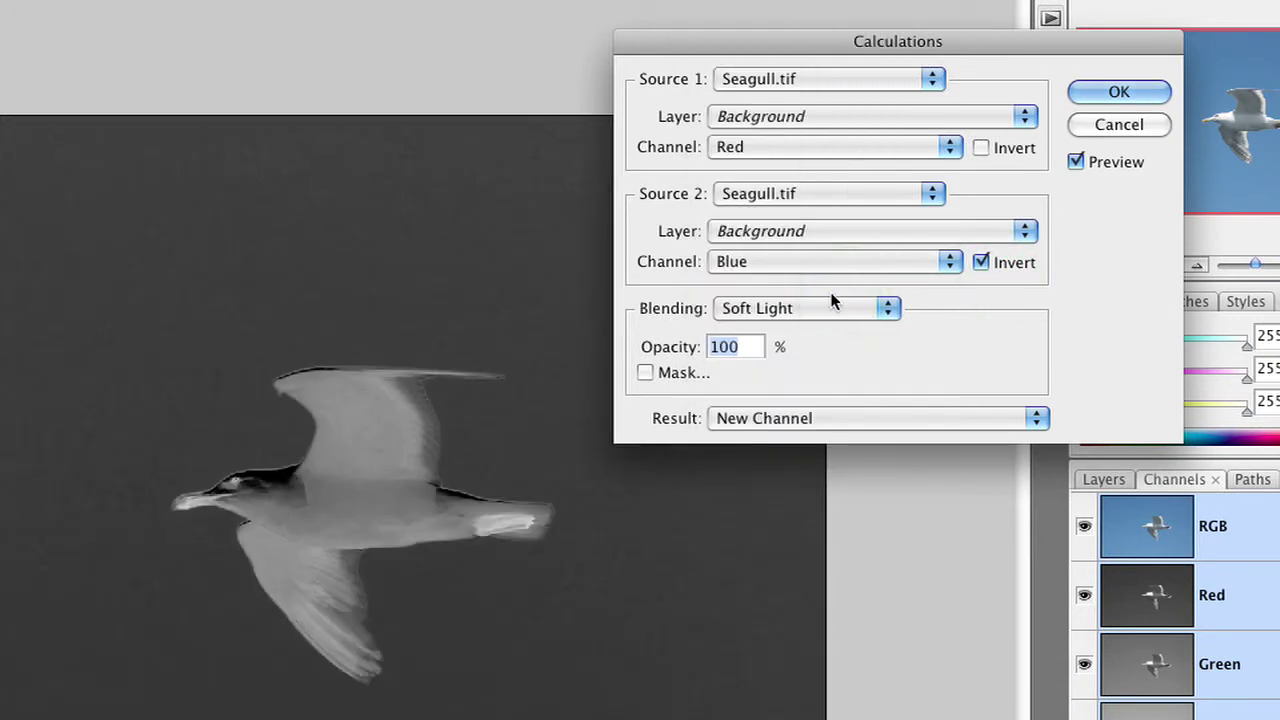
left_click(826, 310)
left_click_drag(823, 307, 806, 278)
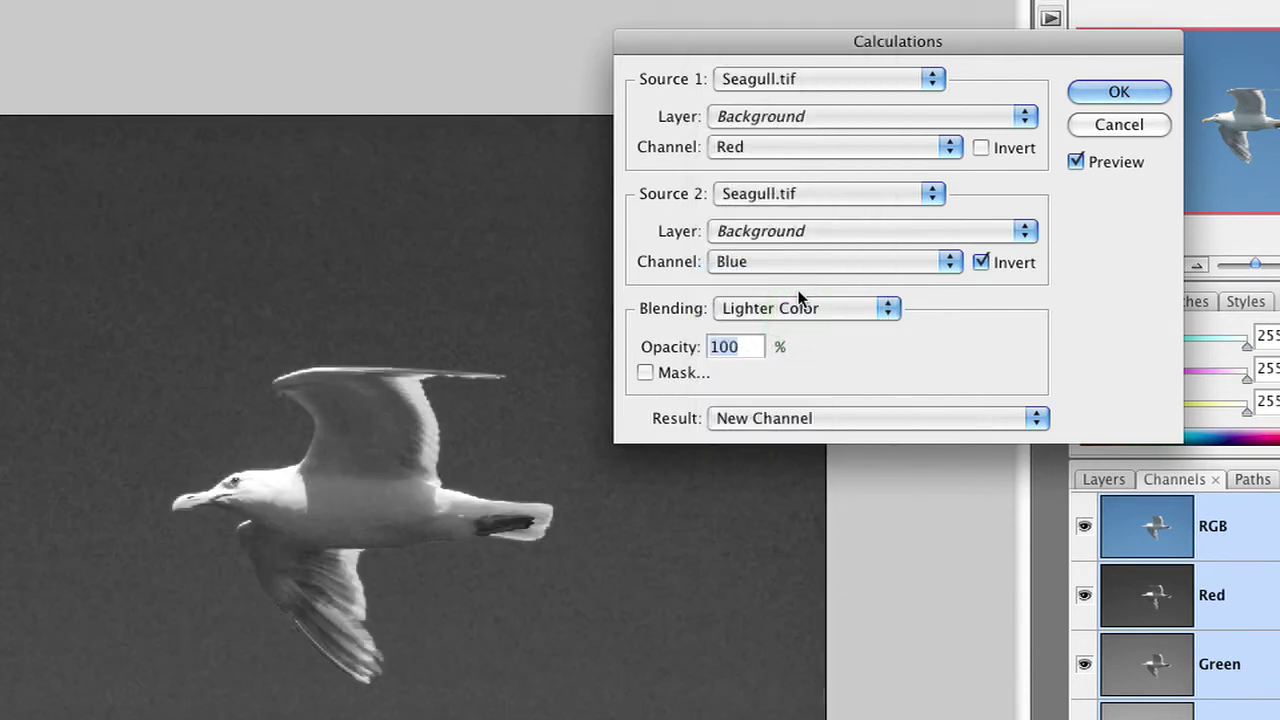
left_click(798, 305)
left_click(796, 287)
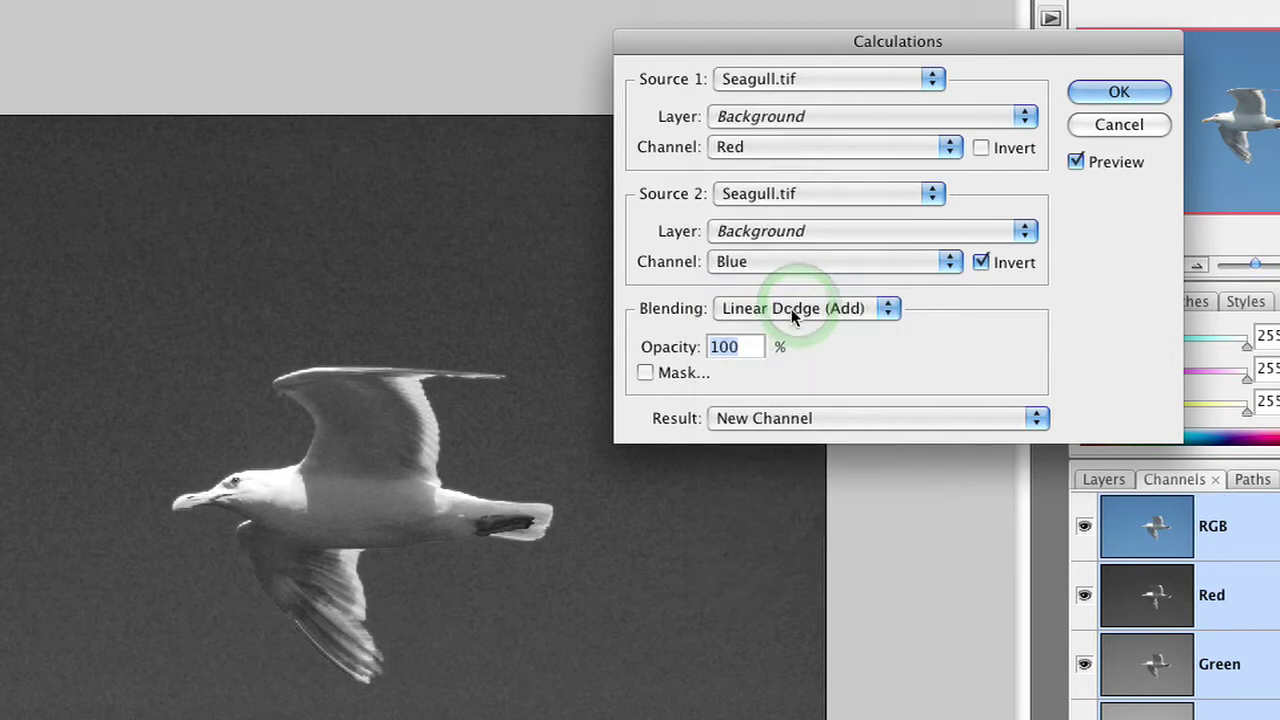
left_click(784, 314)
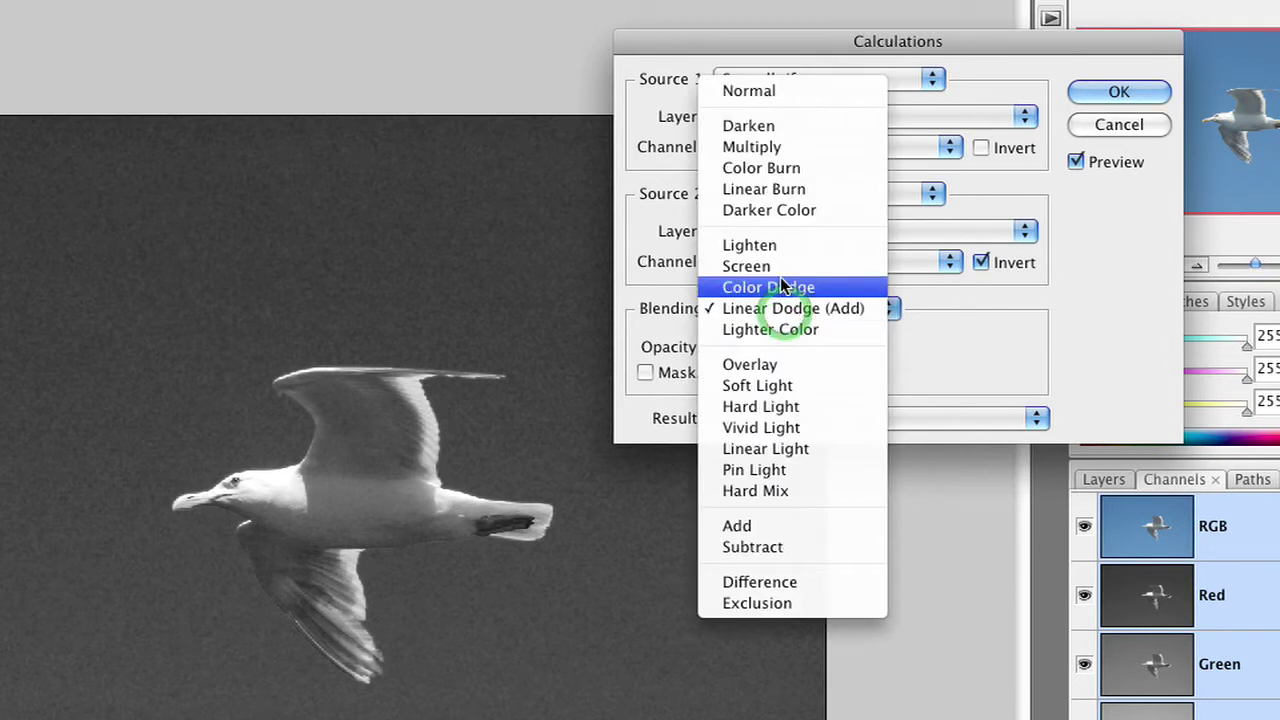
key("Escape")
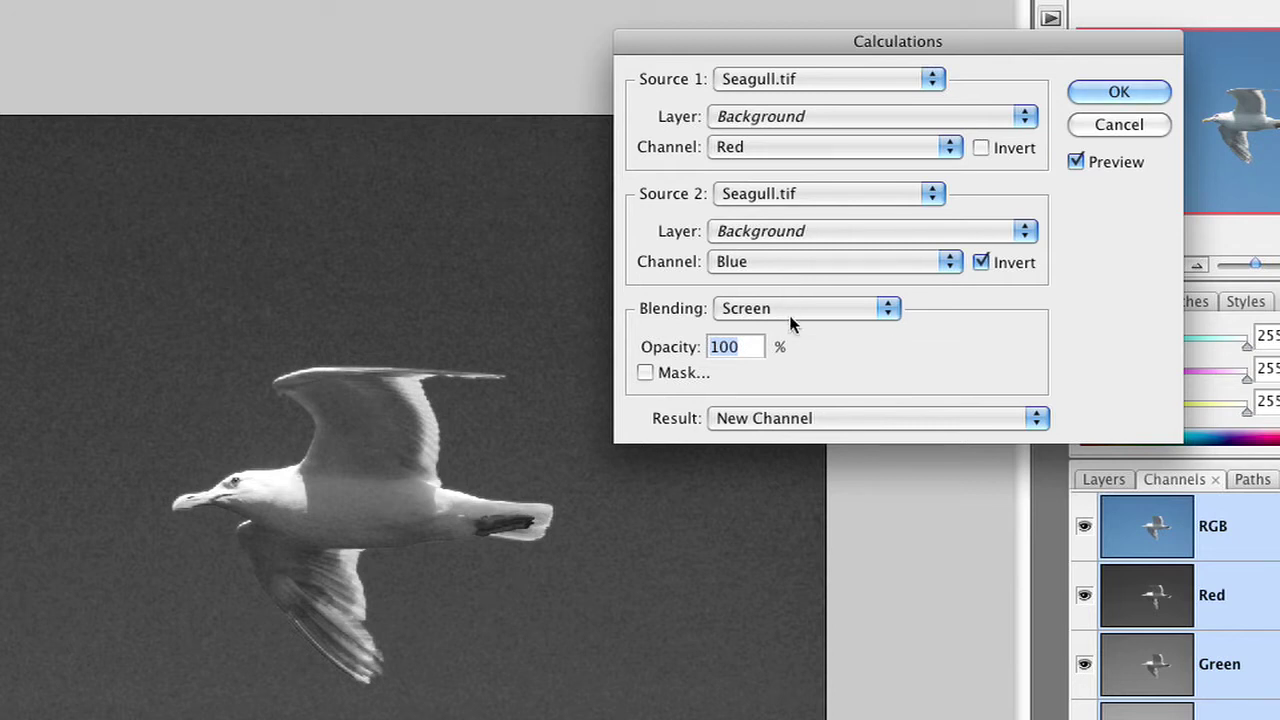
left_click(785, 318)
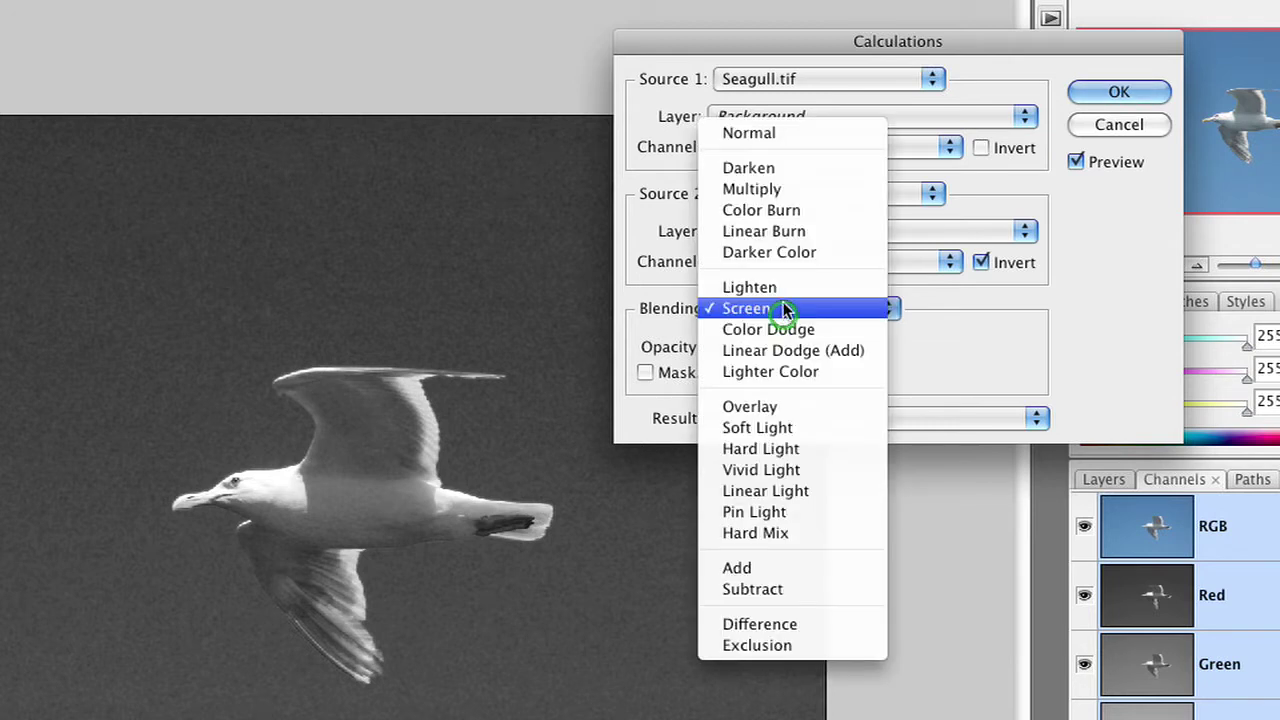
left_click(787, 232)
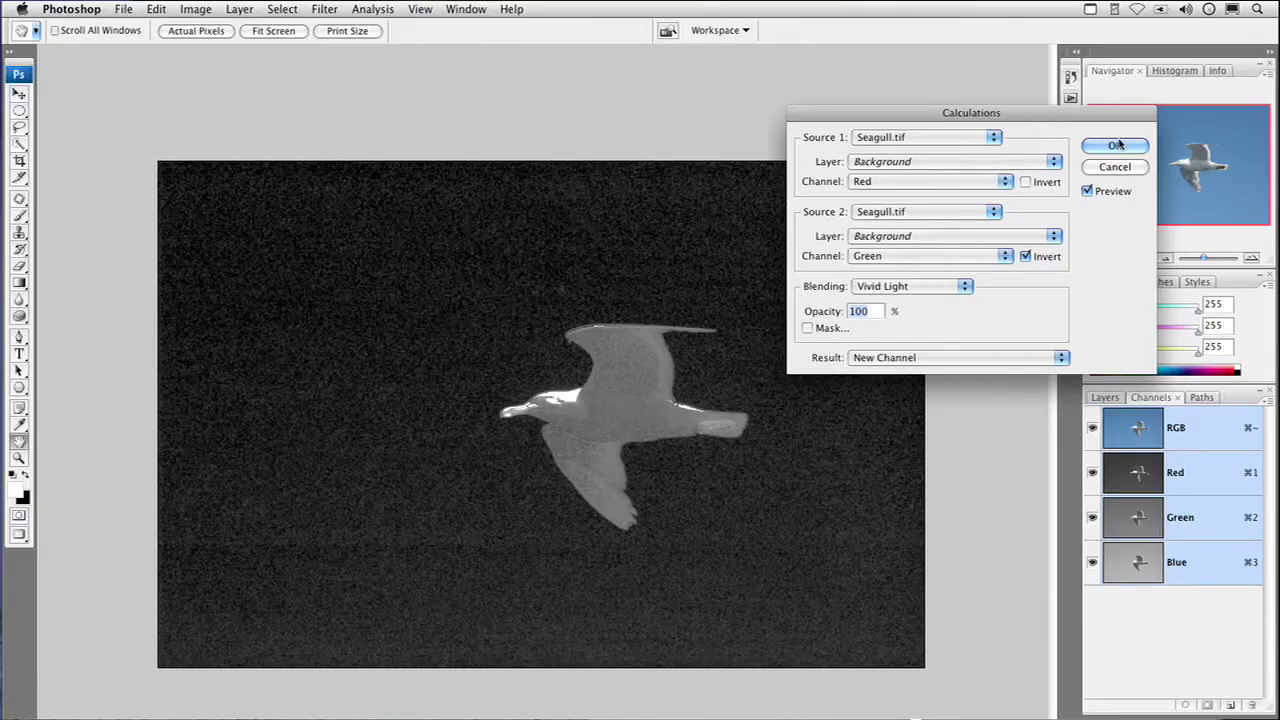
left_click(1116, 145)
- Set Alpha 1's Levels to 71/1.00/85 for a white gull on black, then load it as a selection
key("super+l")
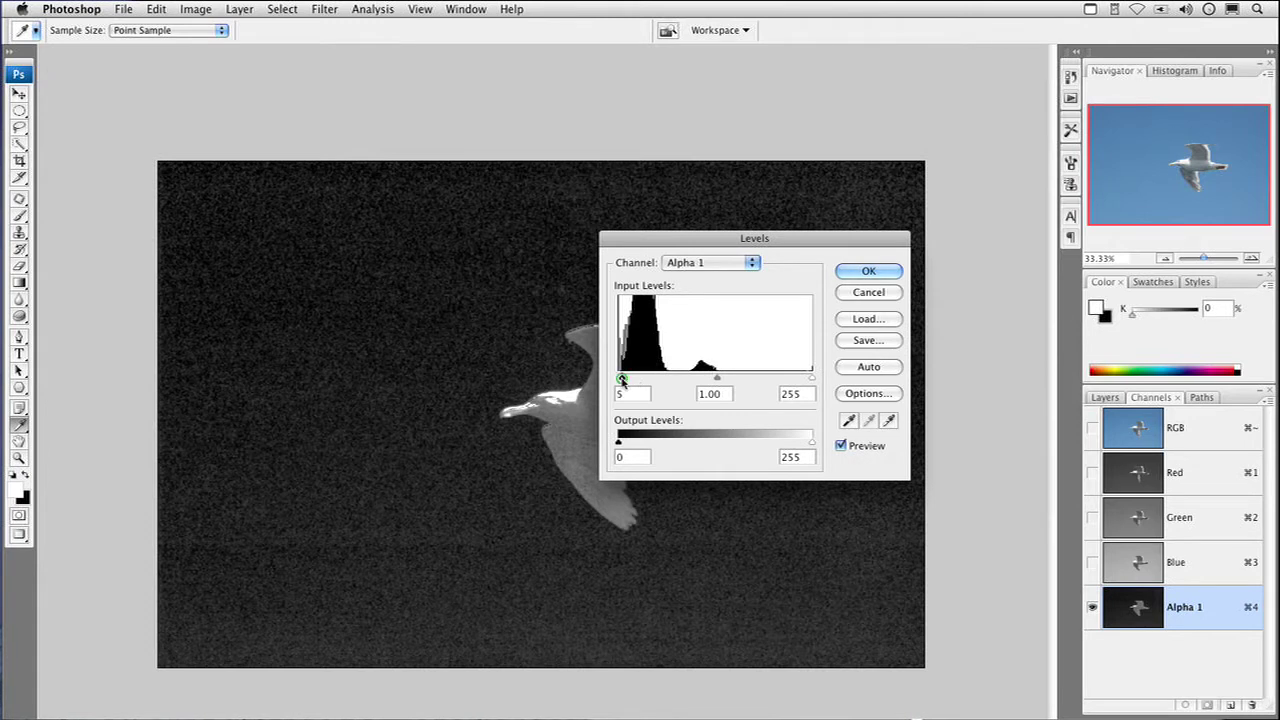
left_click_drag(622, 380, 655, 381)
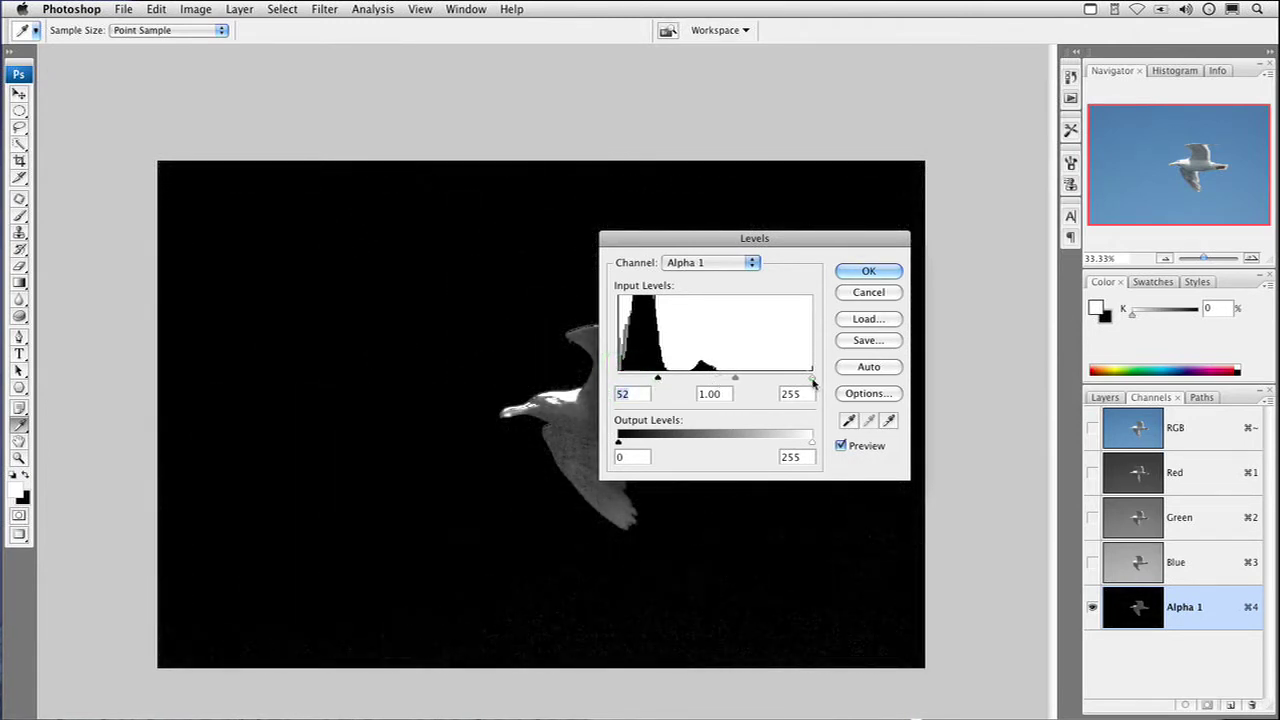
left_click_drag(806, 380, 685, 393)
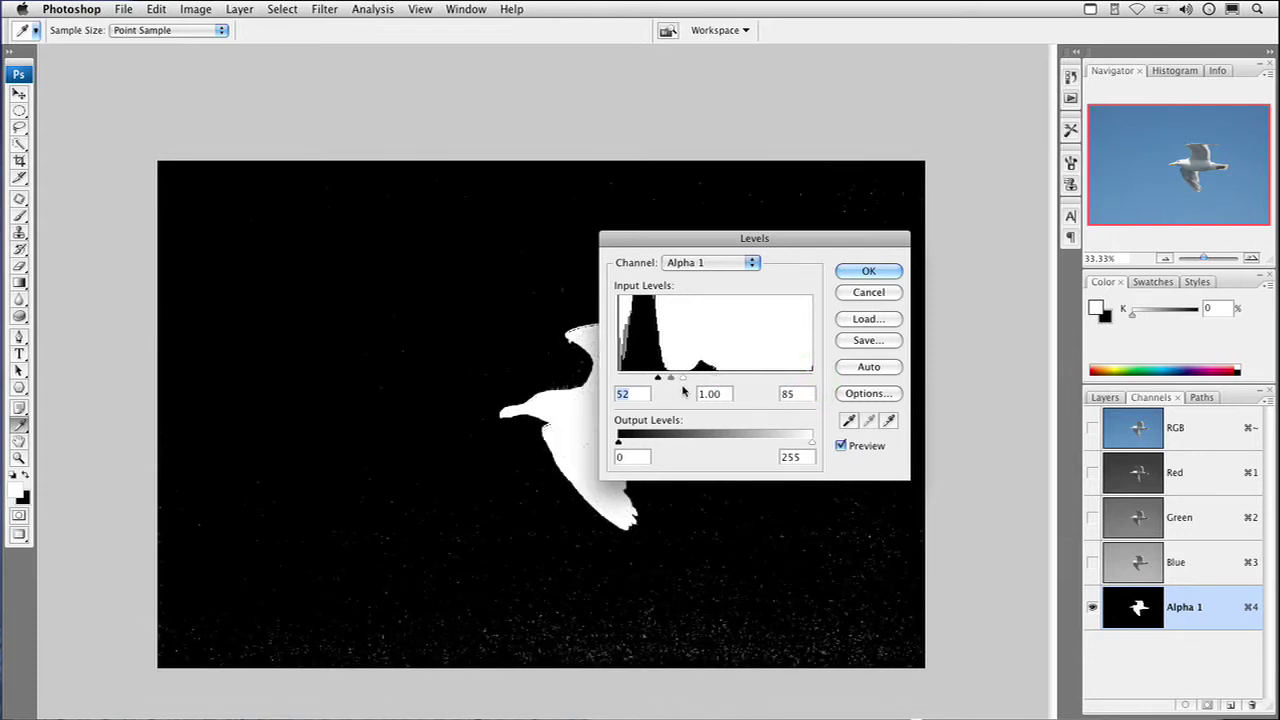
left_click_drag(798, 242, 662, 29)
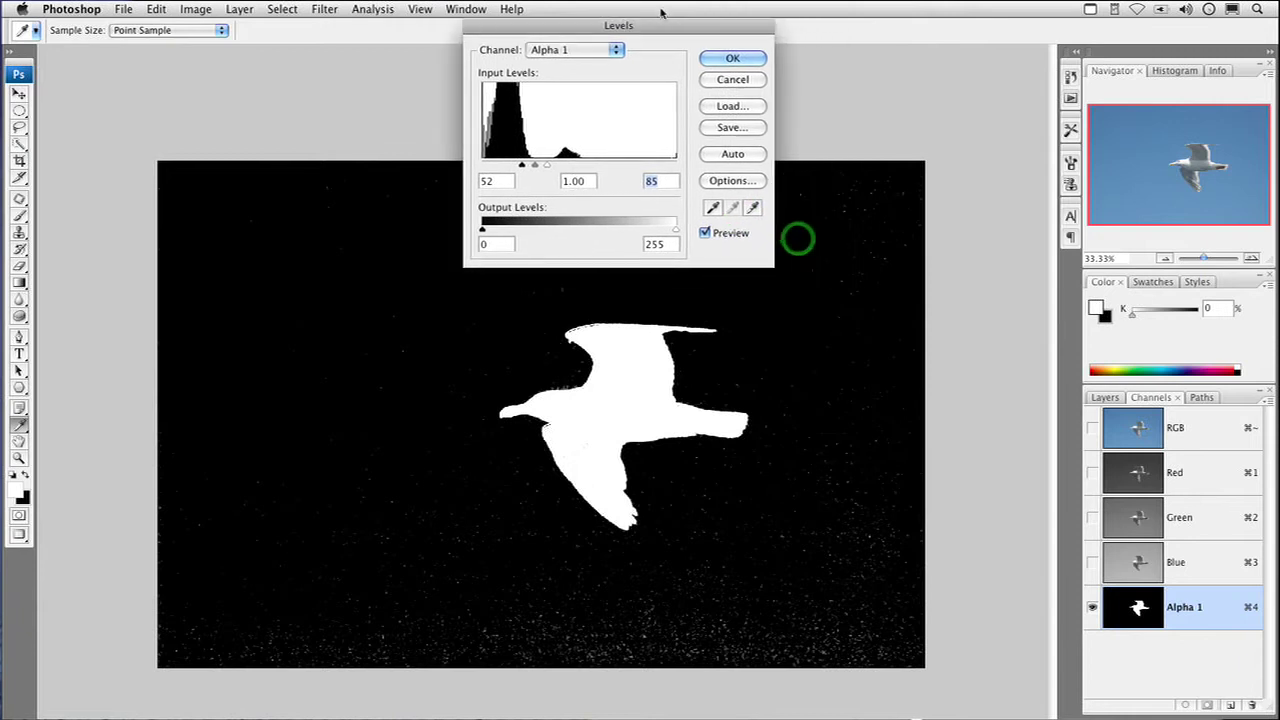
left_click_drag(518, 166, 537, 168)
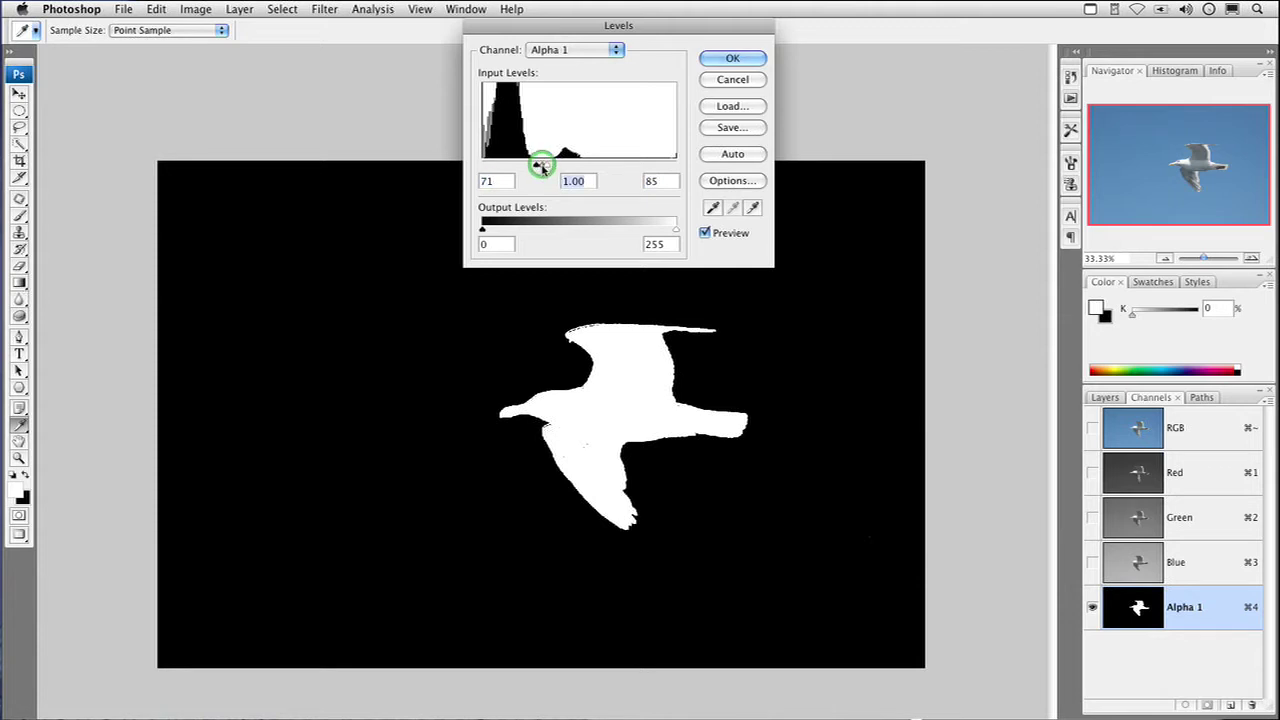
key("Return")
key("v")
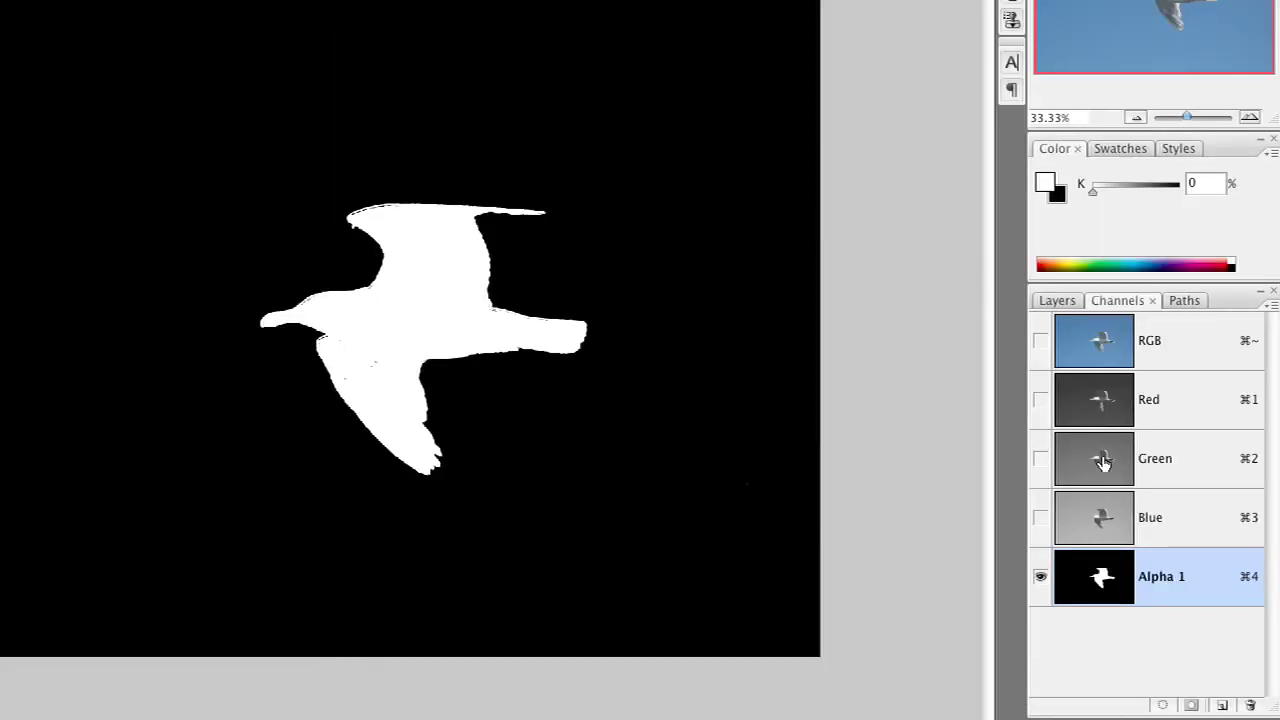
left_click(1100, 576, "super")
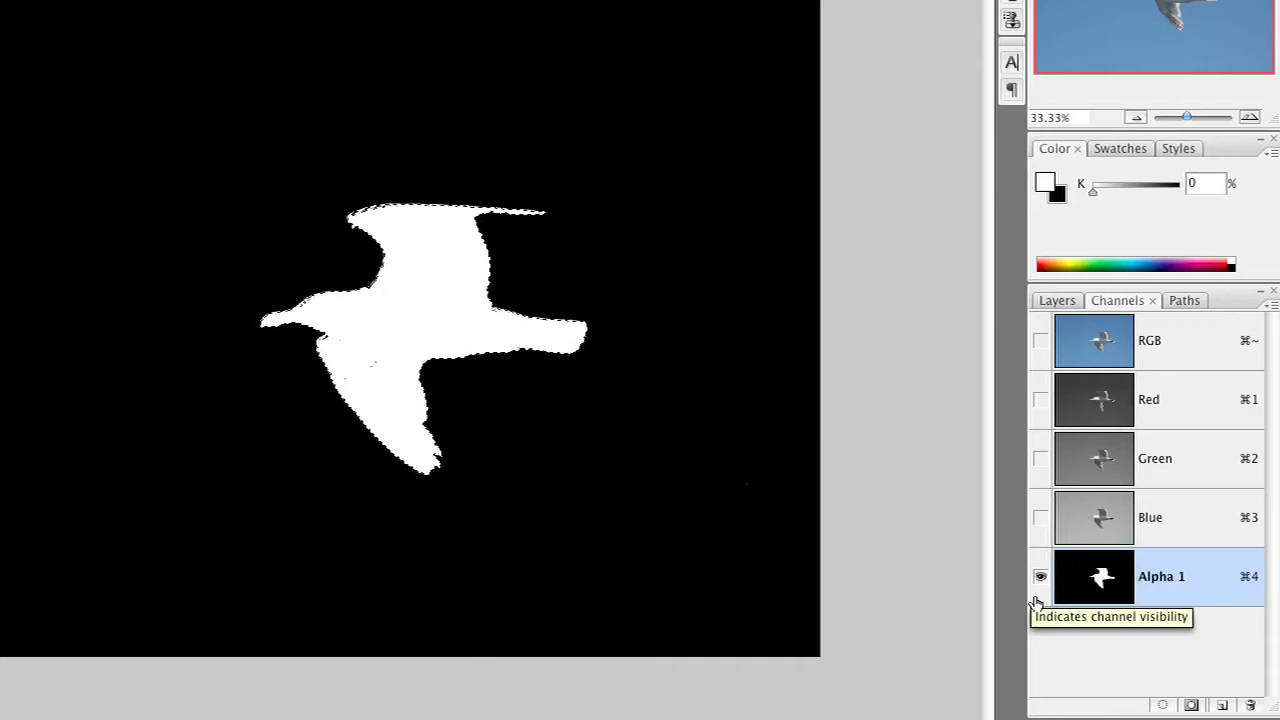
- Return to the full-colour RGB view and delete the Alpha 1 channel, keeping the gull selected
left_click(1040, 342)
left_click_drag(1100, 572, 1246, 701)
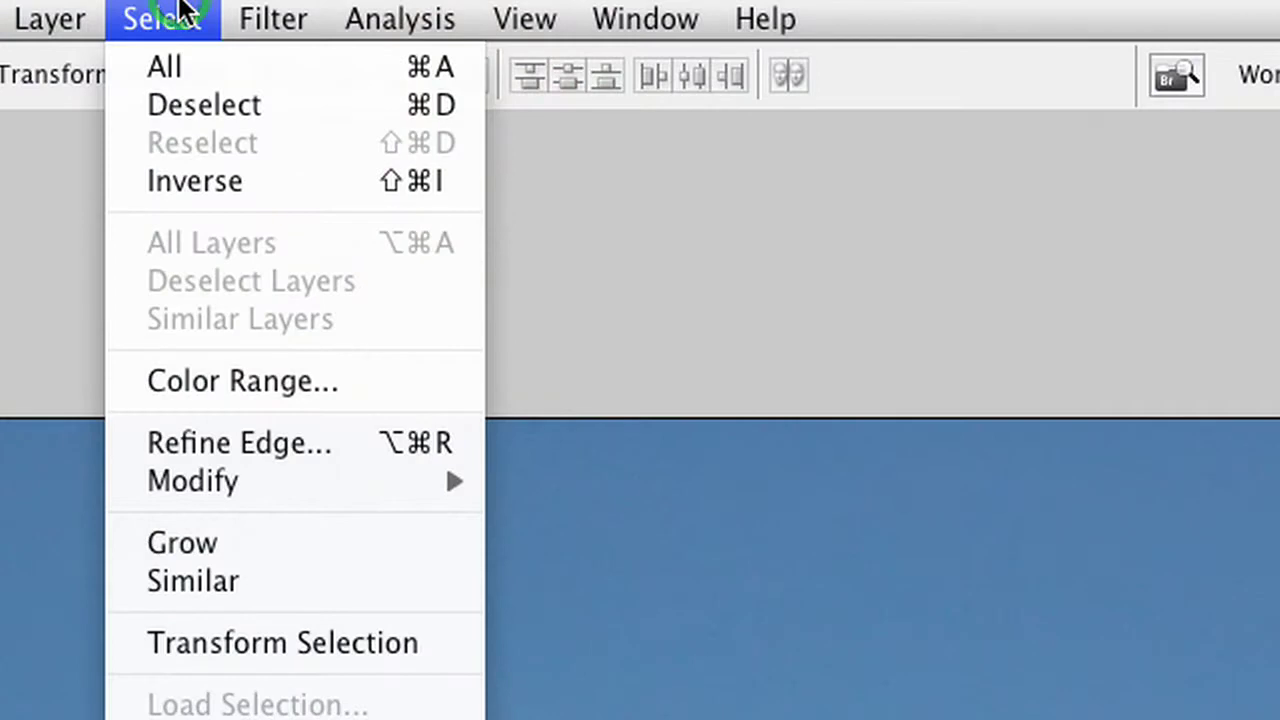
- Open Refine Edge at default values and cycle through every preview mode, ending on On White
left_click(223, 443)
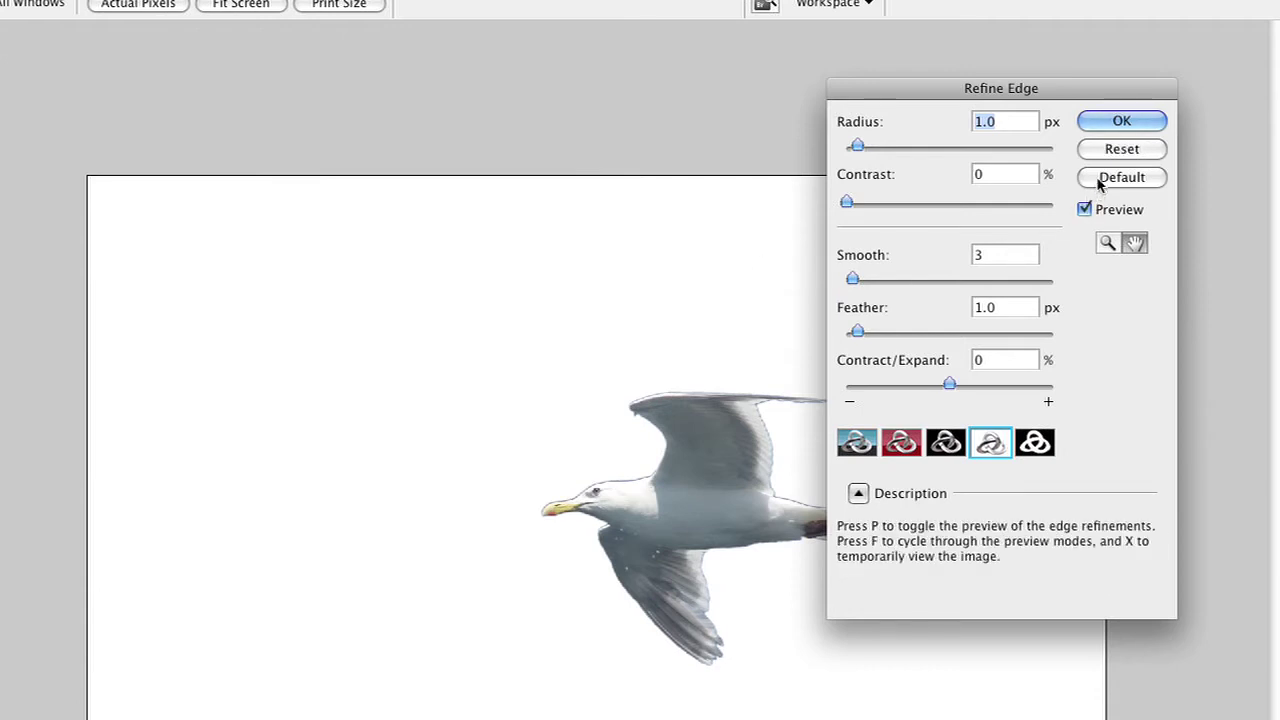
left_click(1110, 152, "alt")
left_click(857, 442)
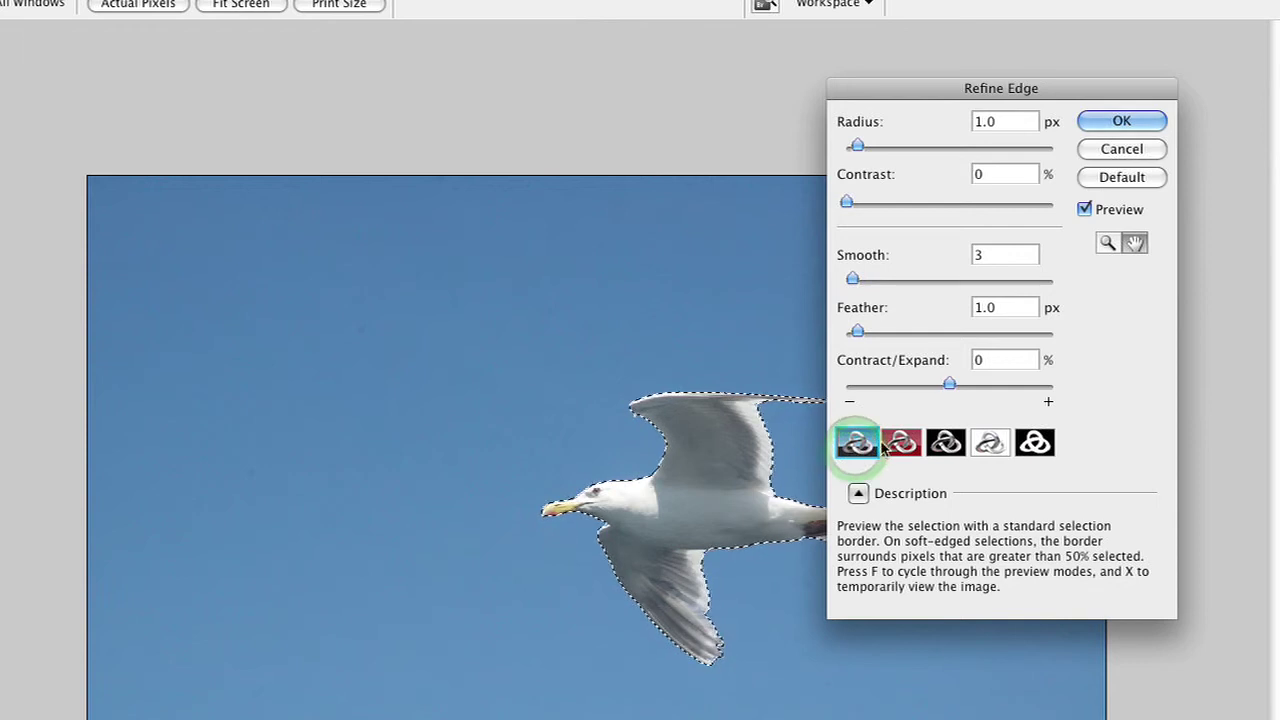
left_click(893, 445)
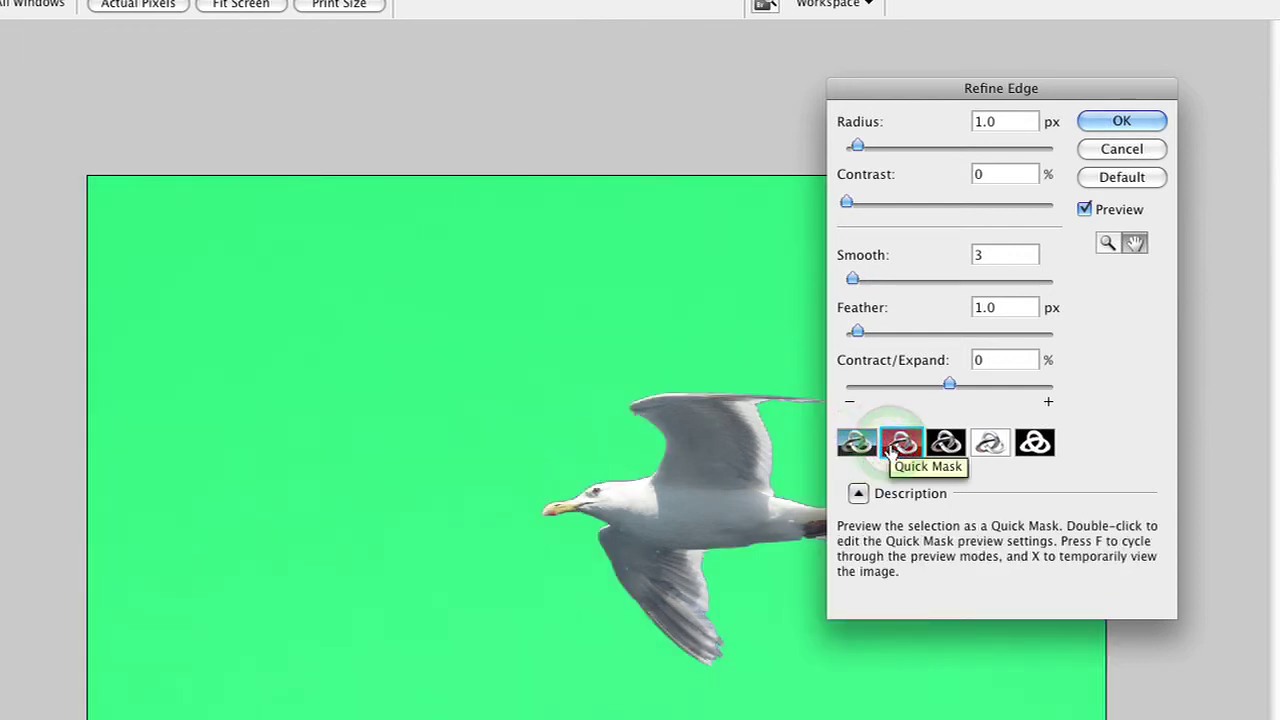
left_click(945, 444)
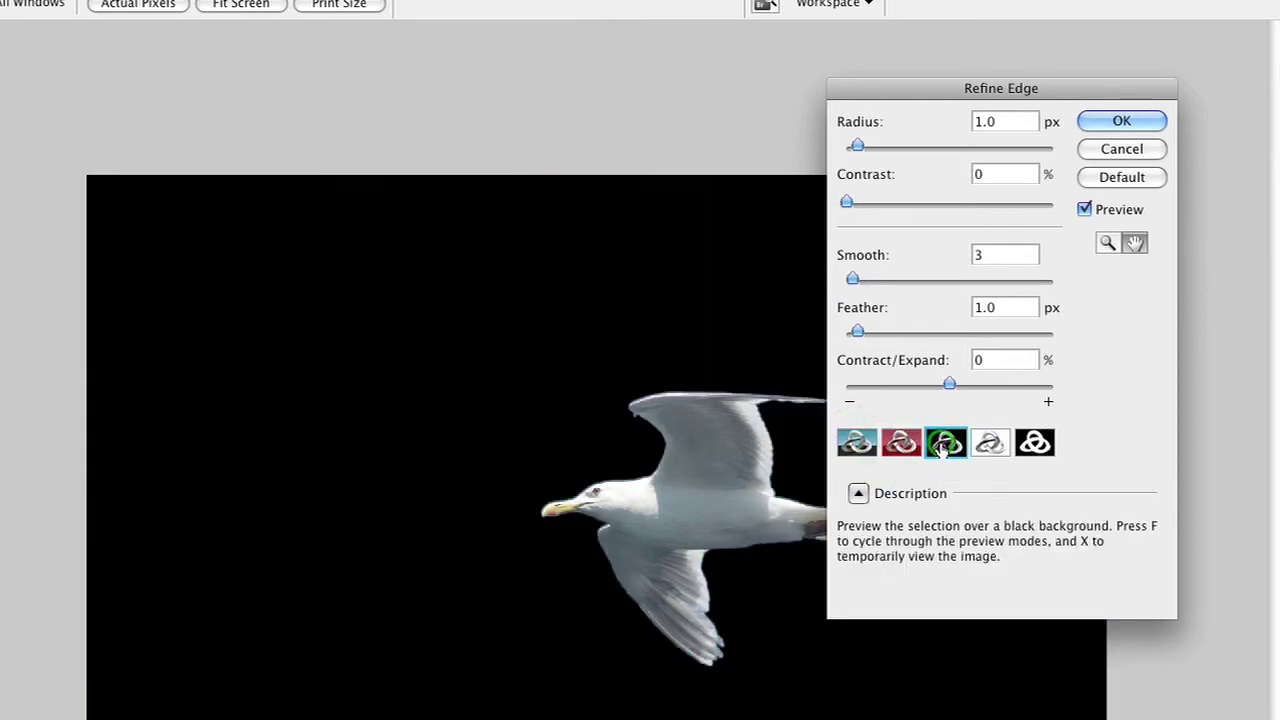
left_click(986, 443)
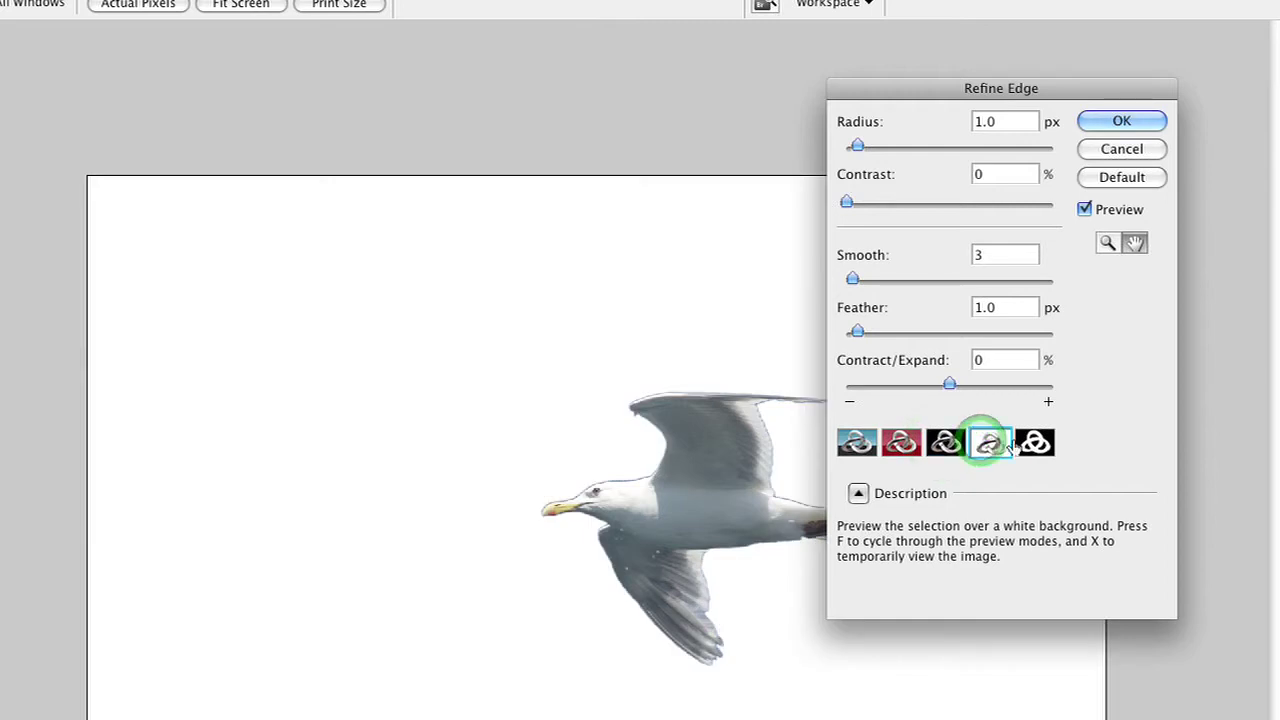
left_click(1034, 445)
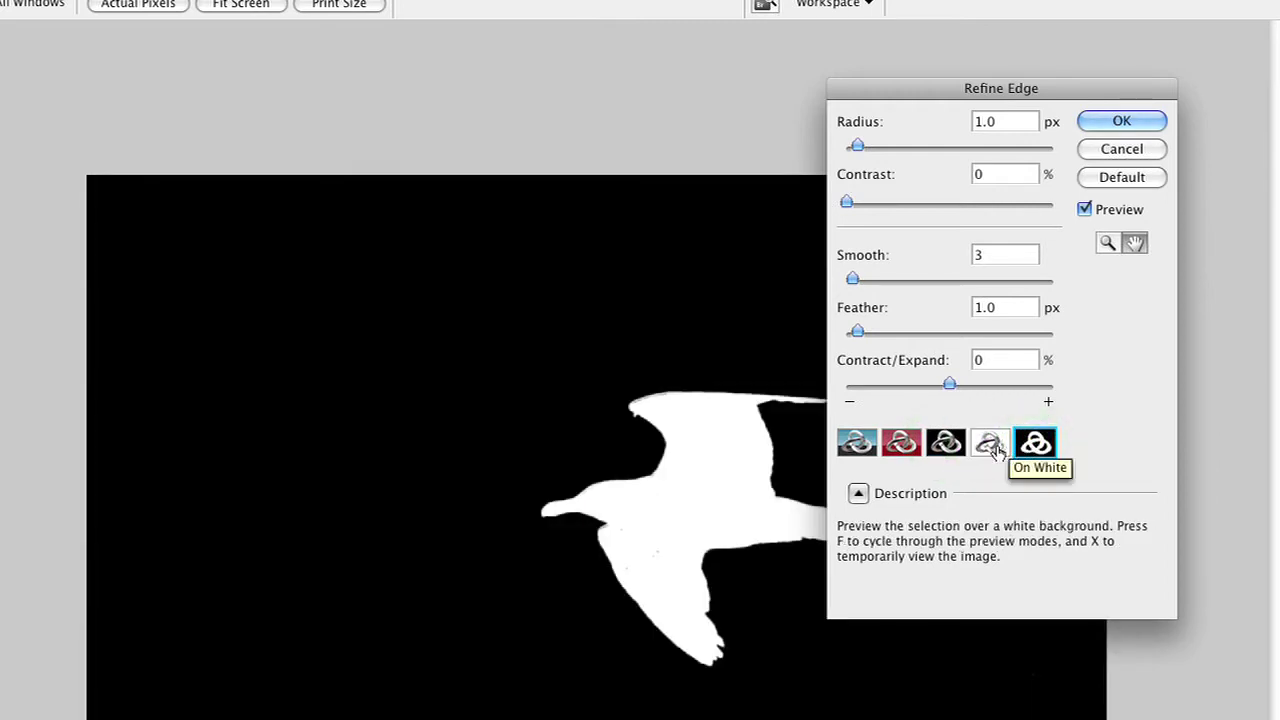
left_click(990, 444)
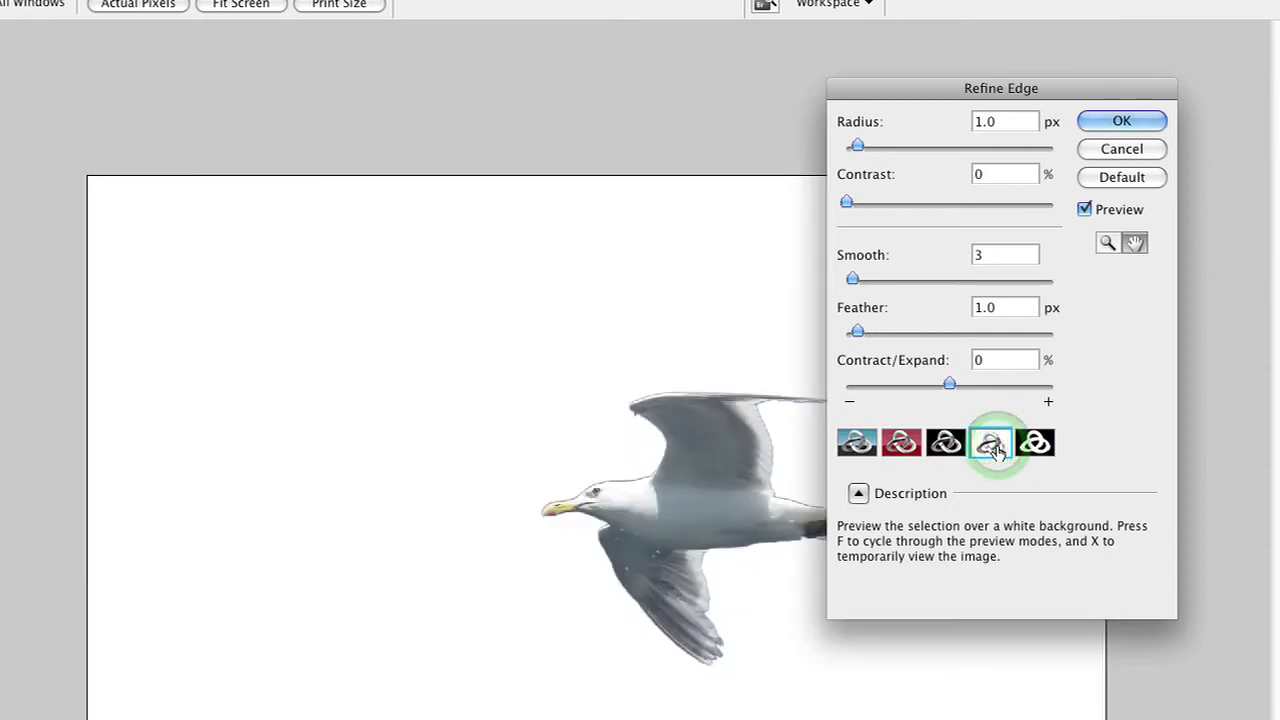
- Zoom in on the gull and set the Refine Edge radius to 30.2 px
key("super+plus")
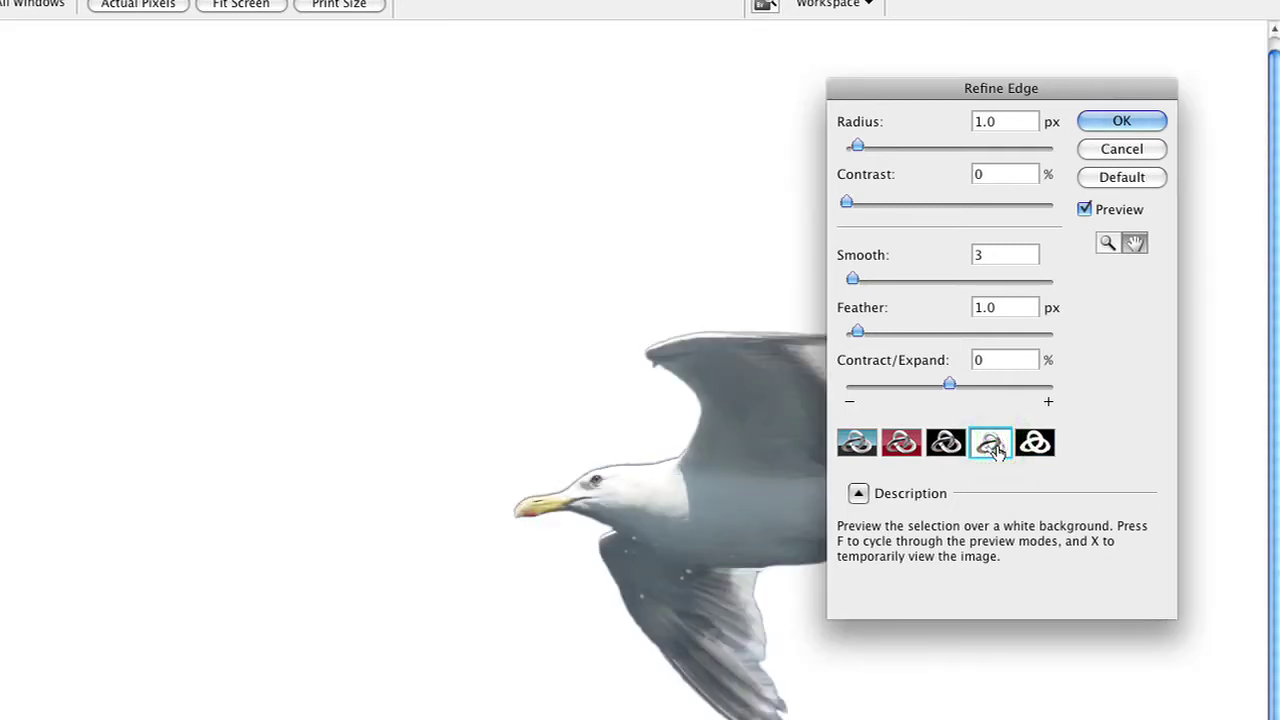
key("super+plus")
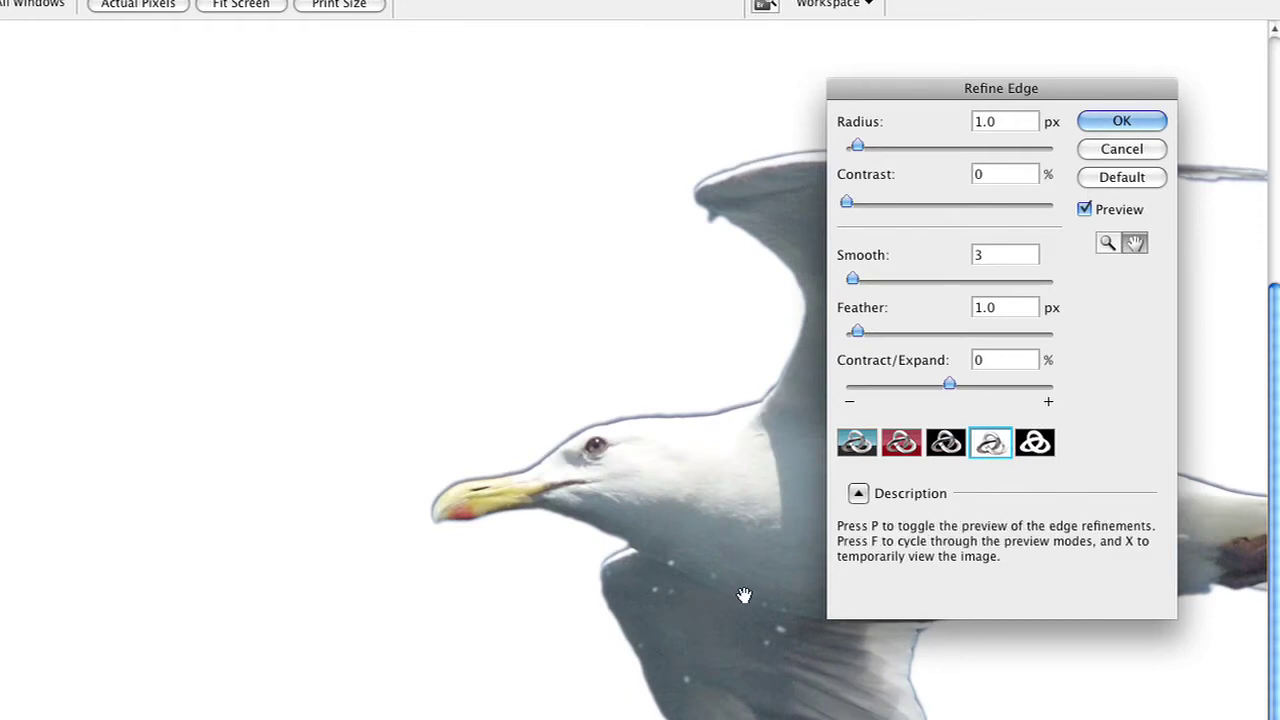
left_click_drag(744, 595, 250, 612)
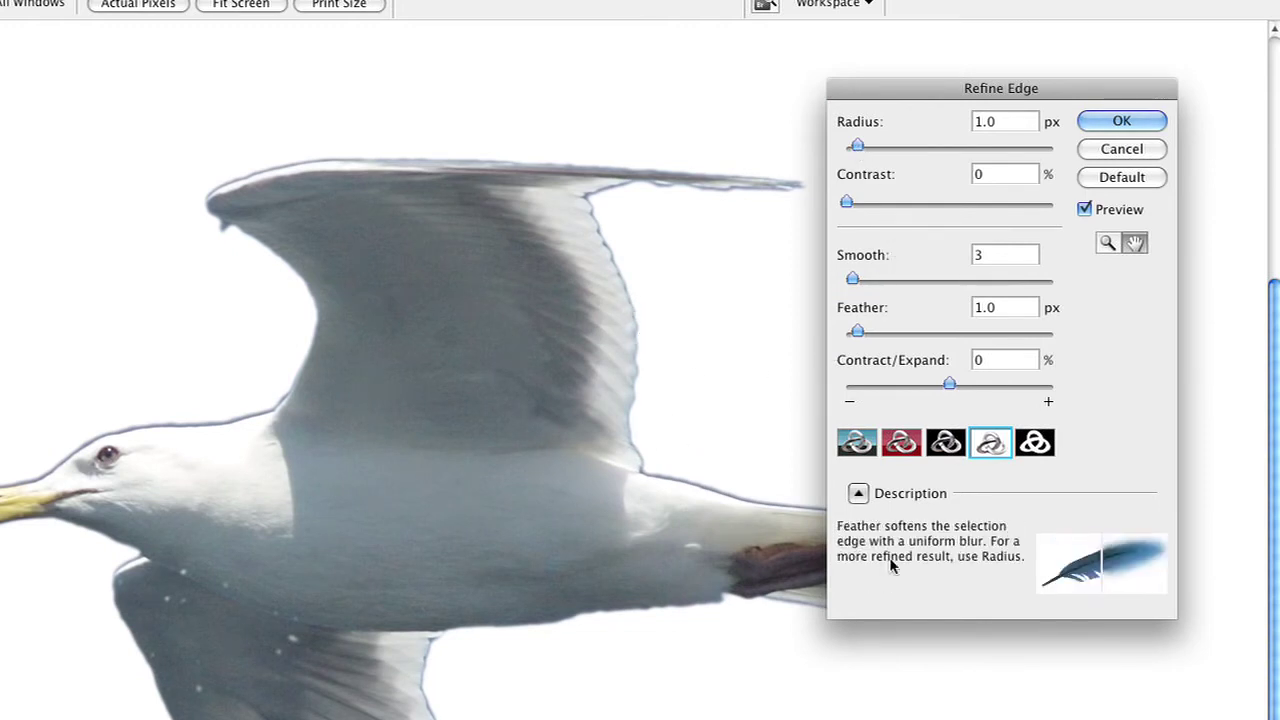
left_click(859, 494)
left_click(859, 494)
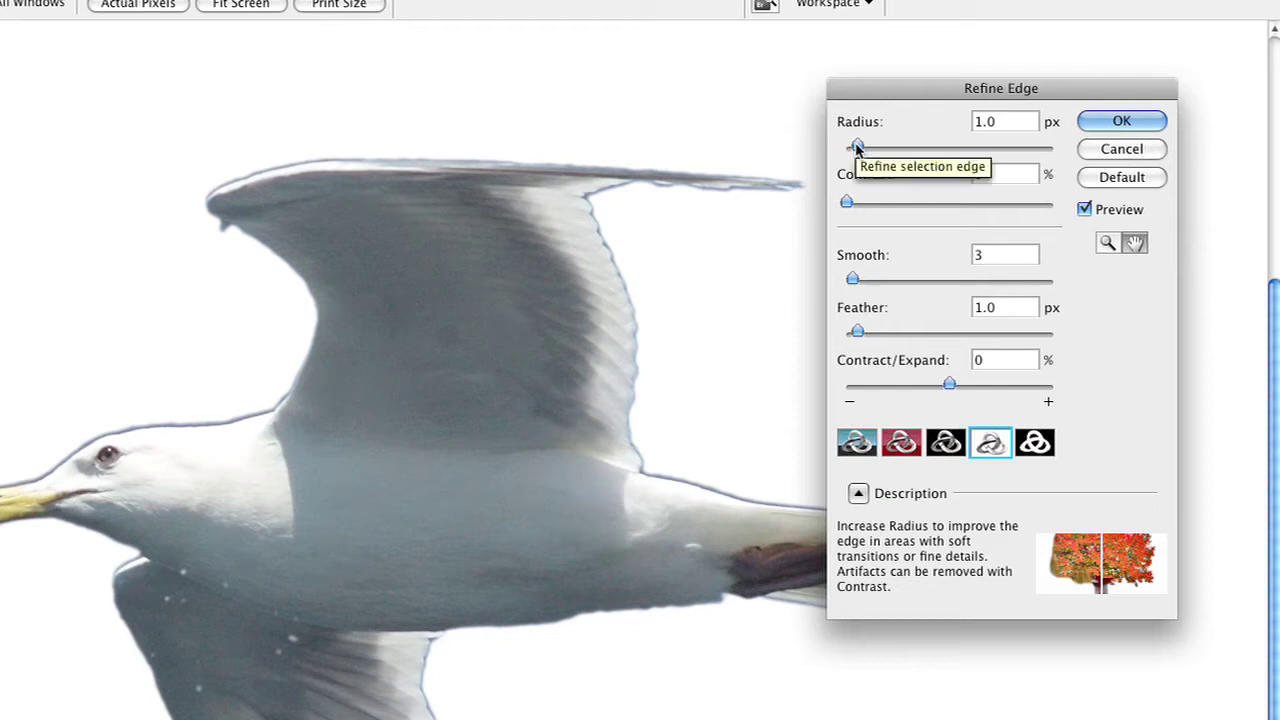
left_click_drag(857, 148, 865, 150)
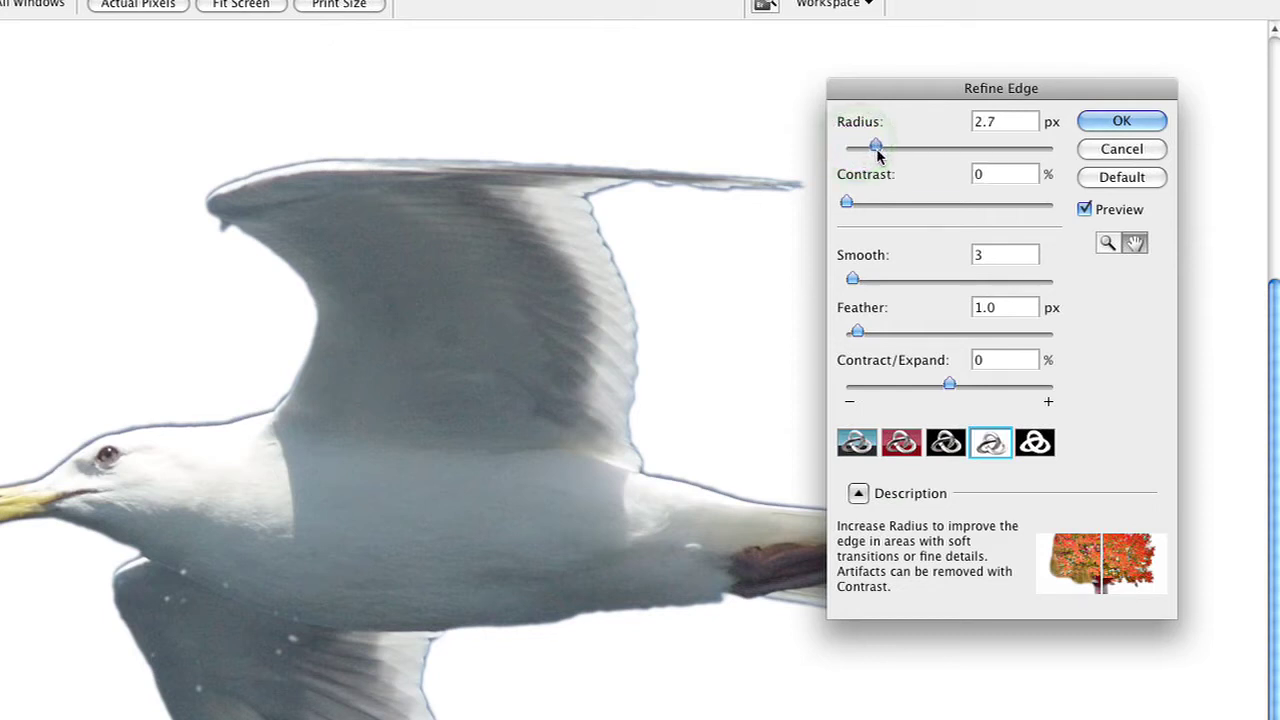
left_click_drag(877, 152, 1023, 151)
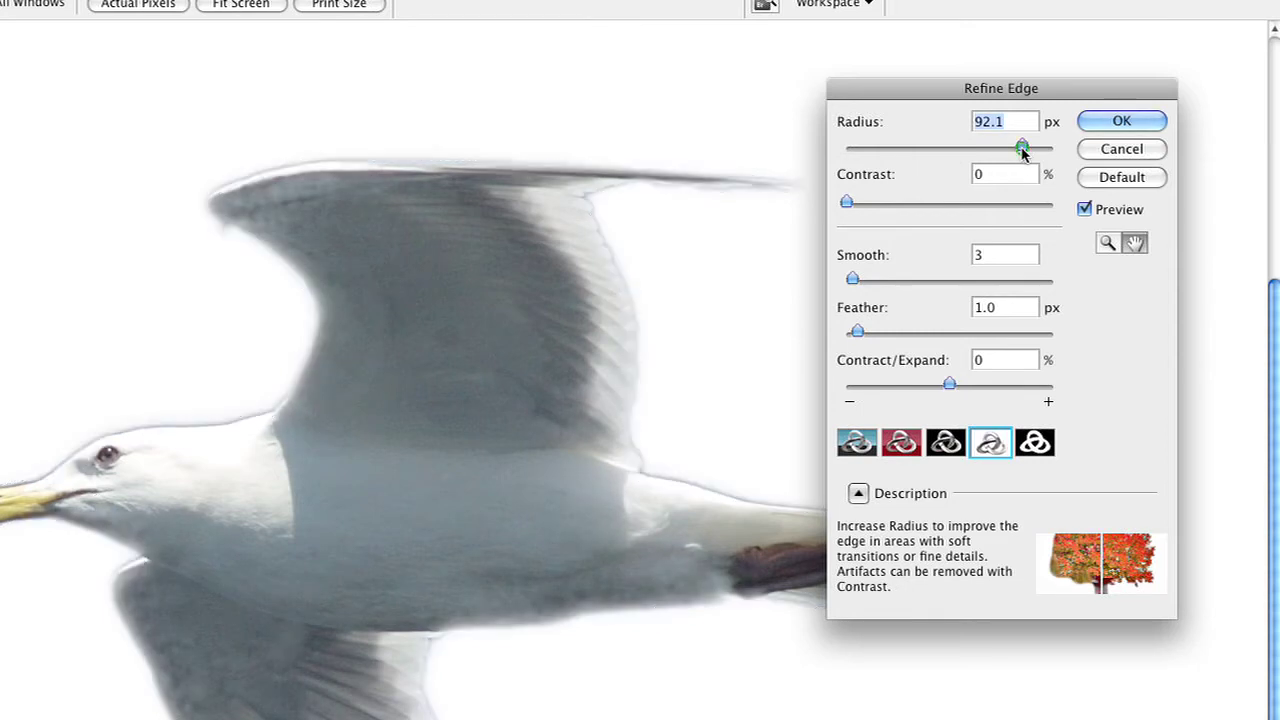
left_click_drag(1021, 148, 953, 159)
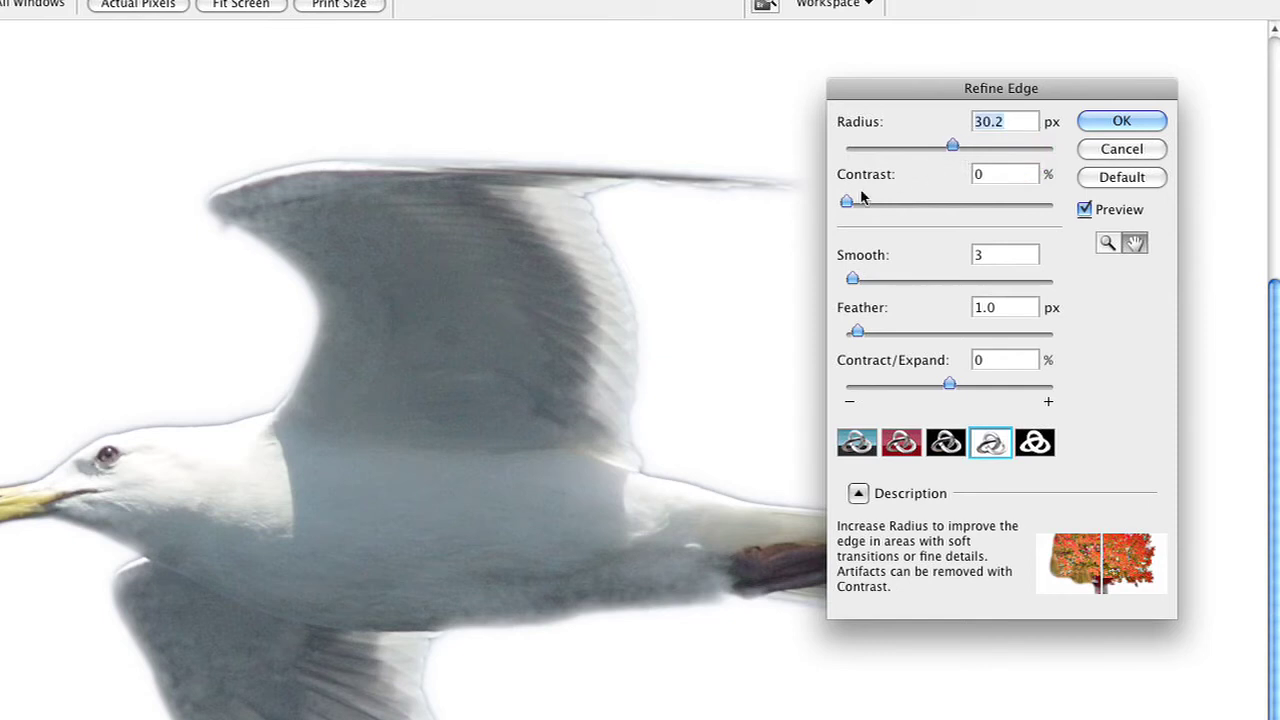
- Set Contrast 23%, Smooth 8, Feather 1.7 px and Contract/Expand -17%, then apply the refinement
left_click_drag(847, 201, 893, 205)
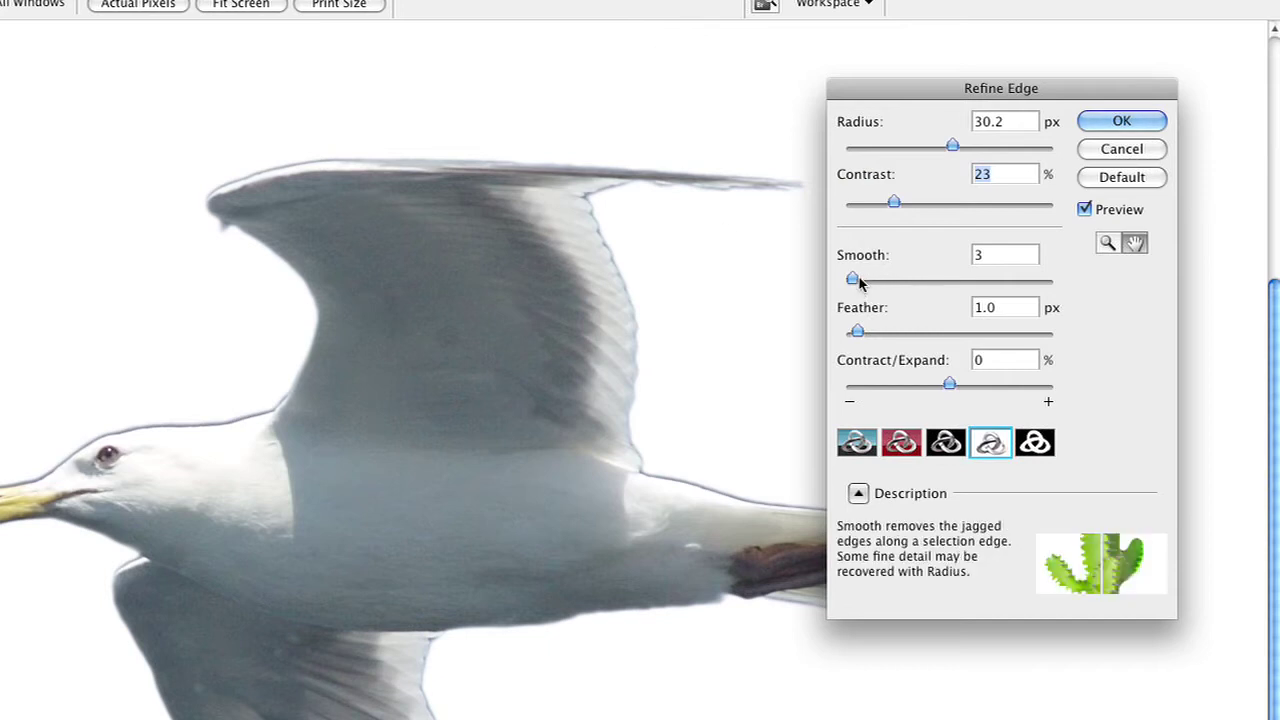
left_click_drag(858, 283, 864, 283)
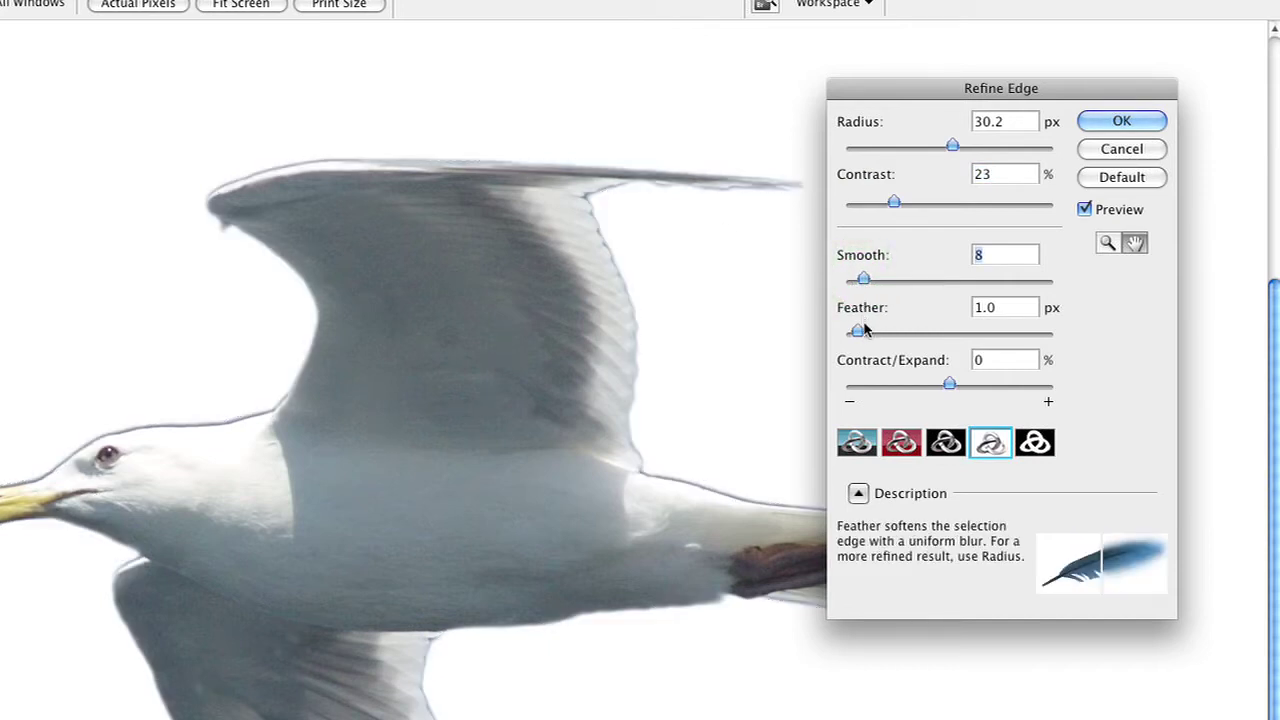
left_click_drag(858, 331, 864, 331)
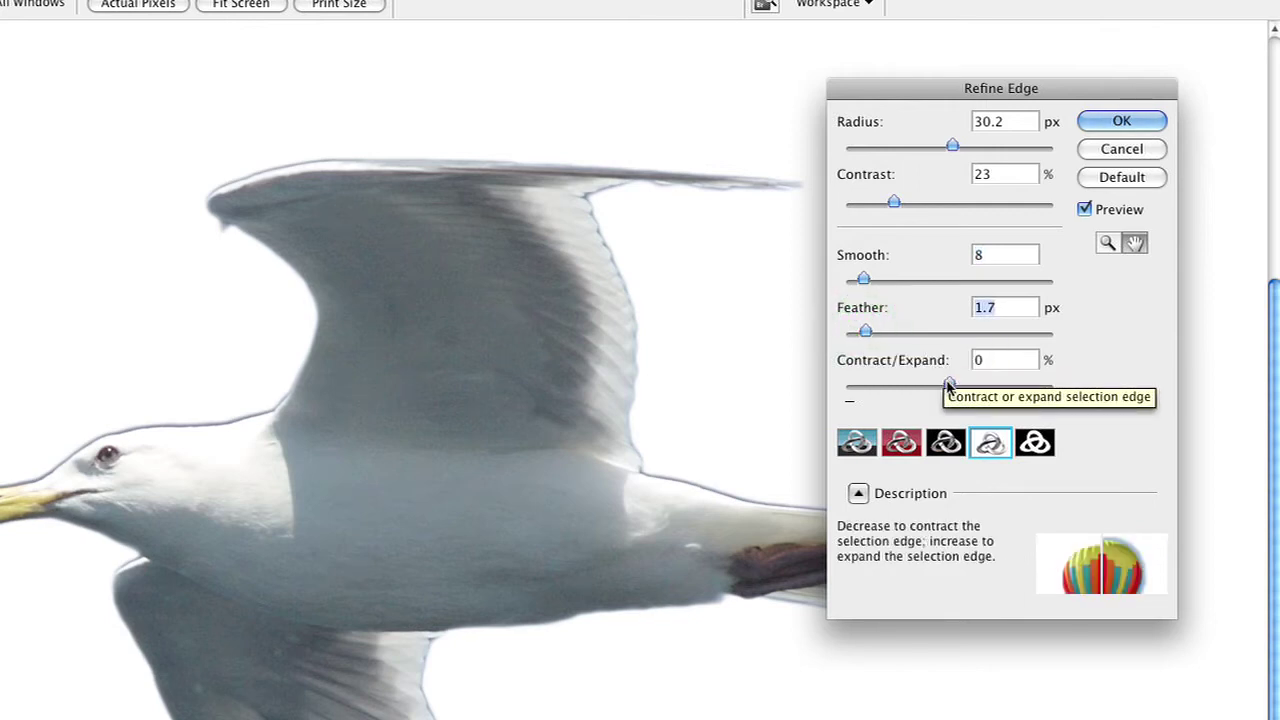
mouse_move(949, 386)
left_mouse_down()
mouse_move(944, 397)
mouse_move(910, 385)
mouse_move(931, 386)
left_mouse_up()
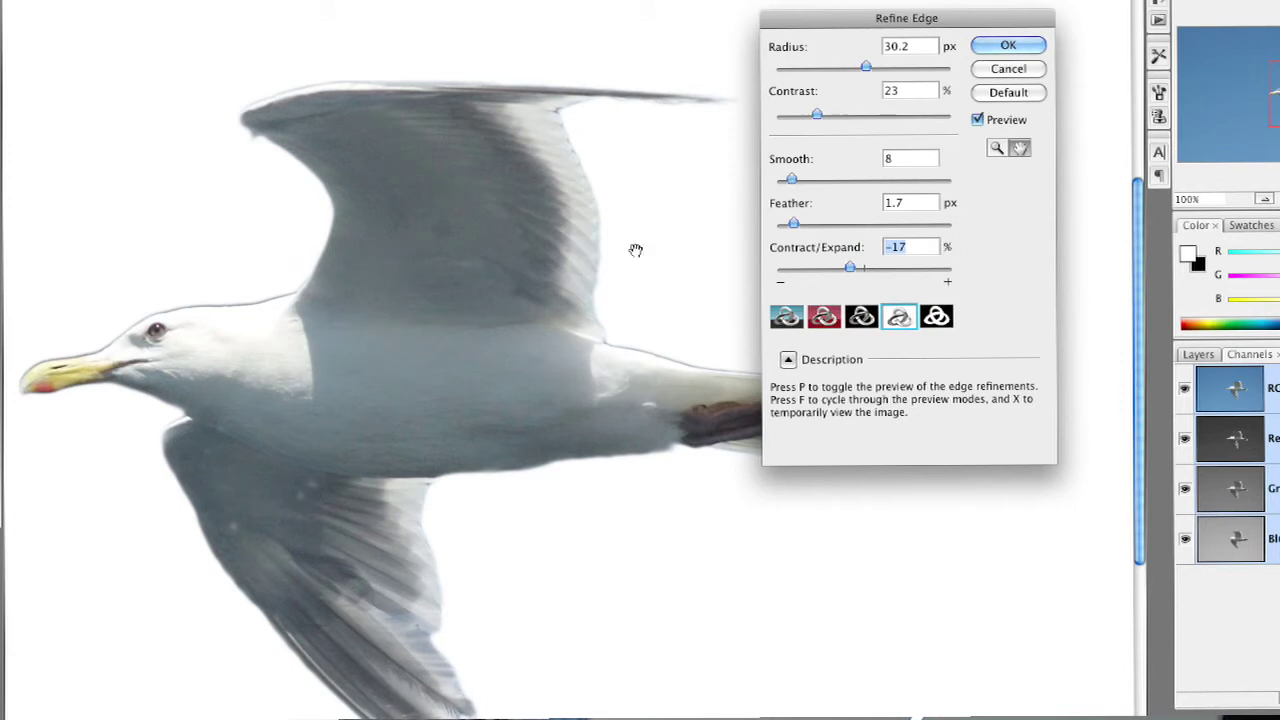
left_click(1022, 45)
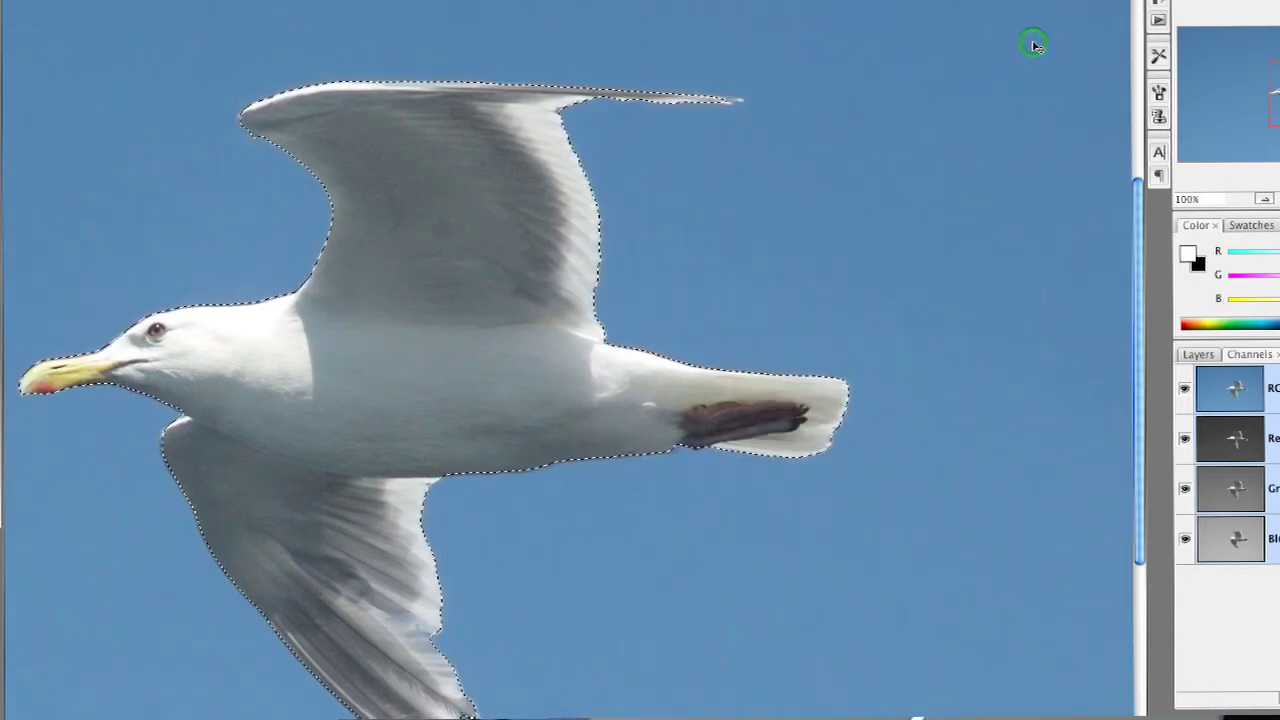
- Touch up the lower wing in Quick Mask, painting black then white, and return to the selection
key("q")
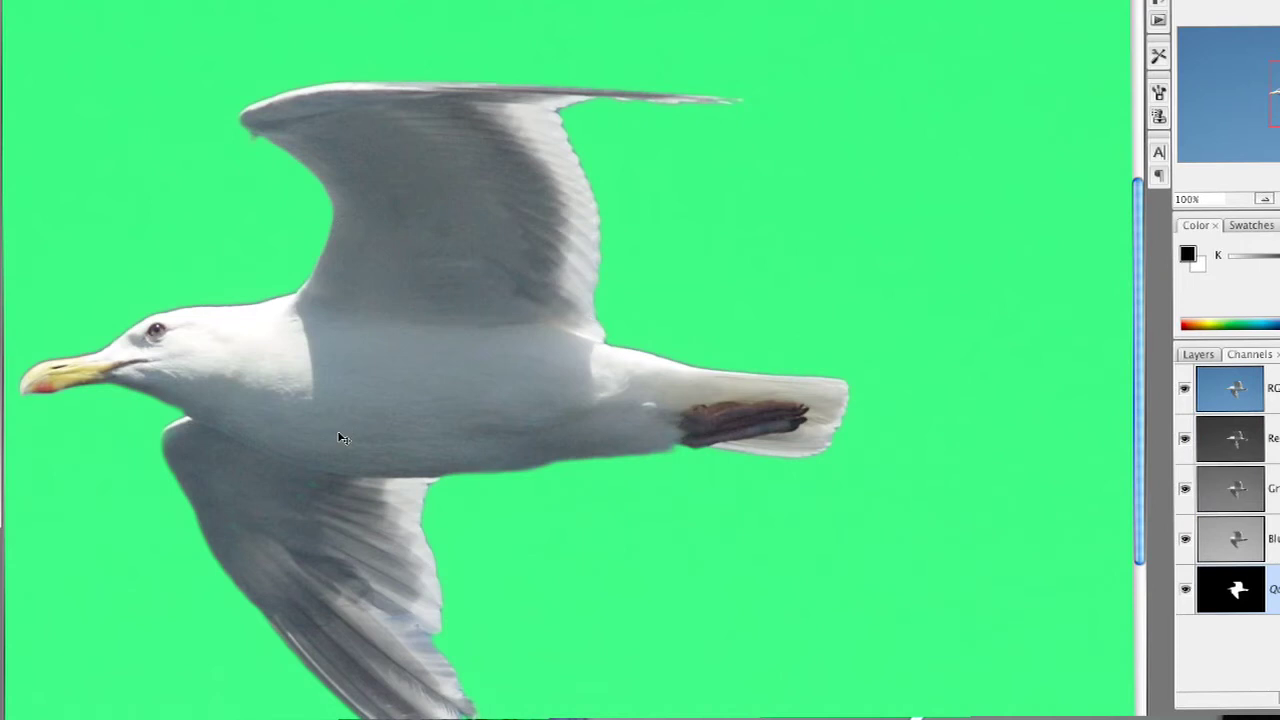
left_click(330, 488)
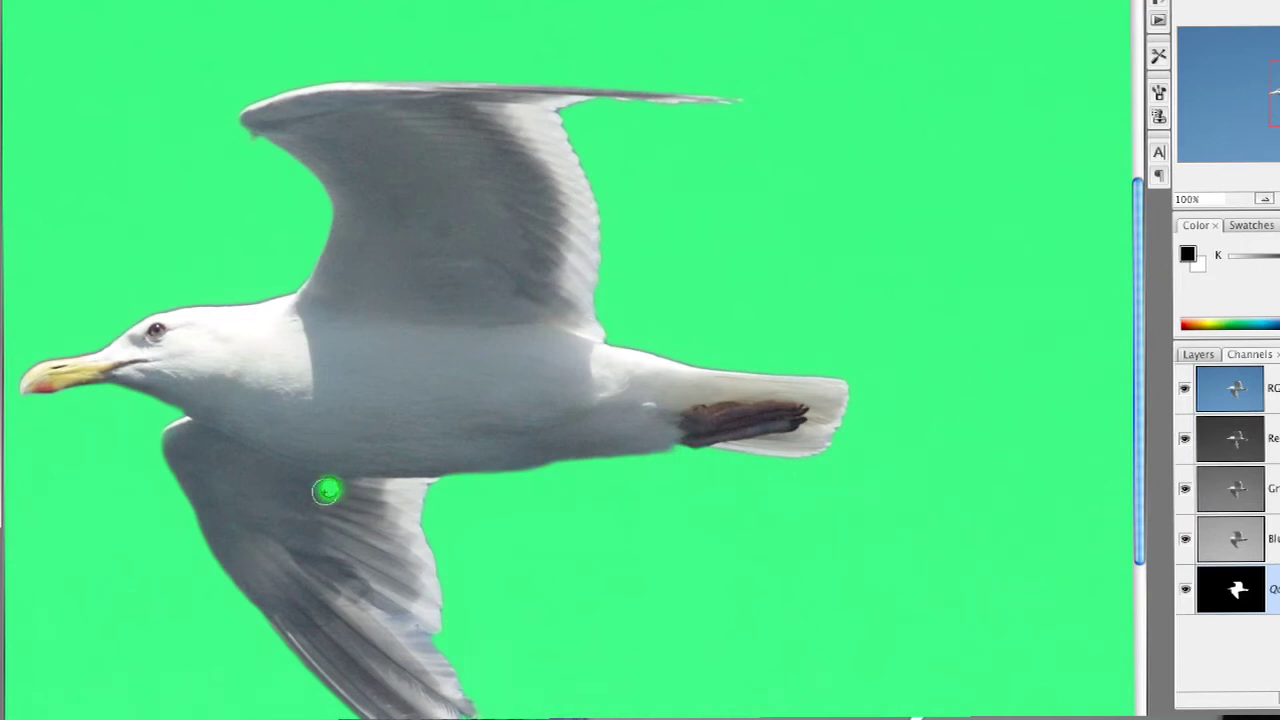
key("x")
mouse_move(325, 490)
left_mouse_down()
mouse_move(322, 580)
mouse_move(292, 535)
mouse_move(345, 610)
mouse_move(287, 521)
mouse_move(299, 503)
mouse_move(320, 542)
left_mouse_up()
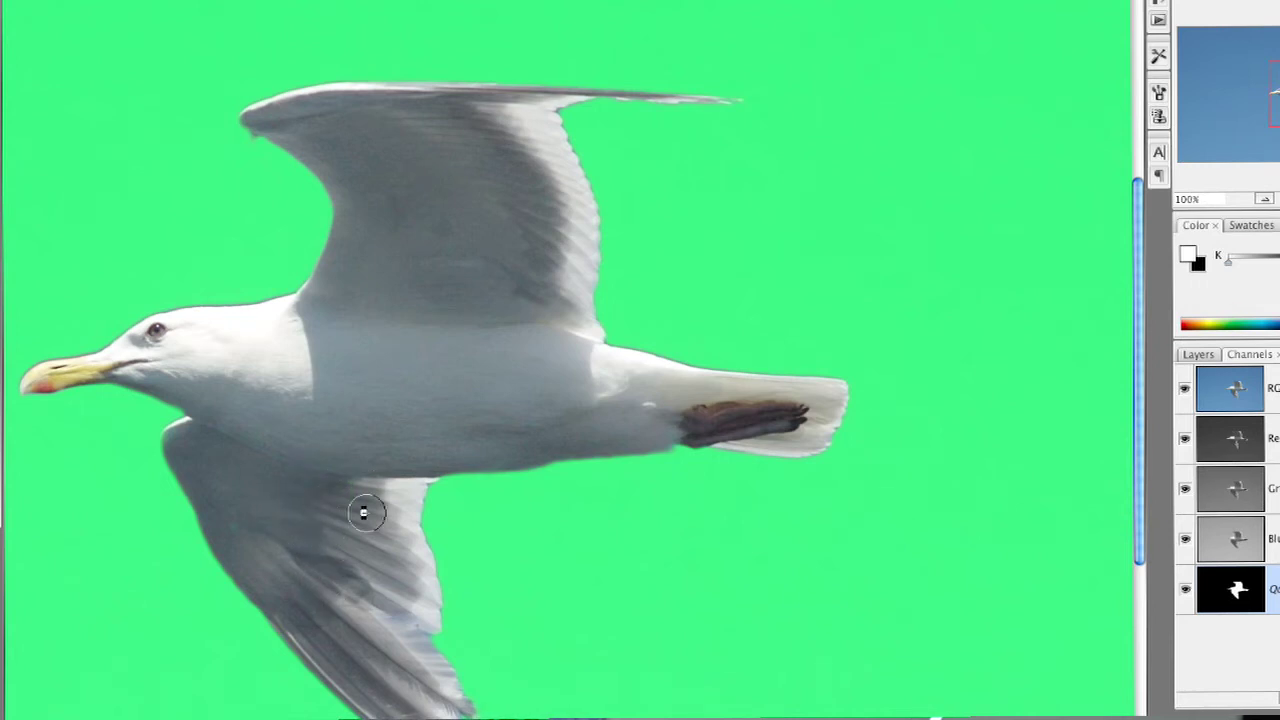
key("q")
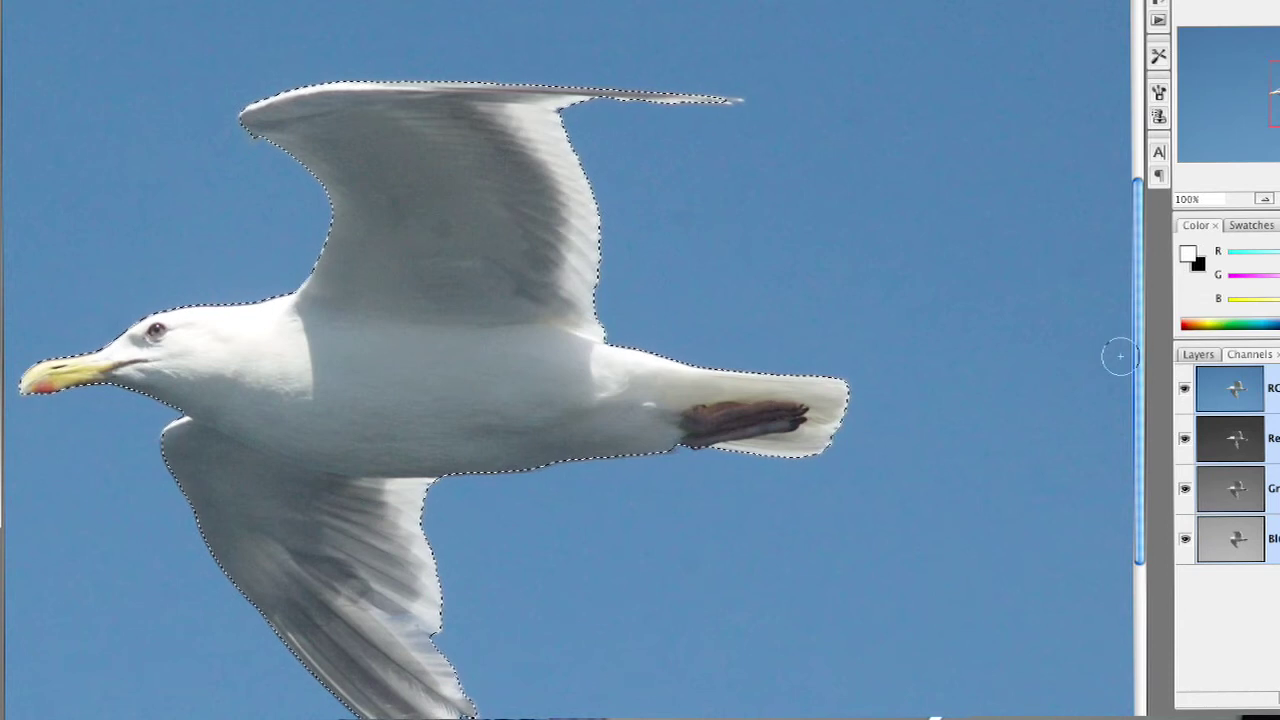
left_click(1198, 354)
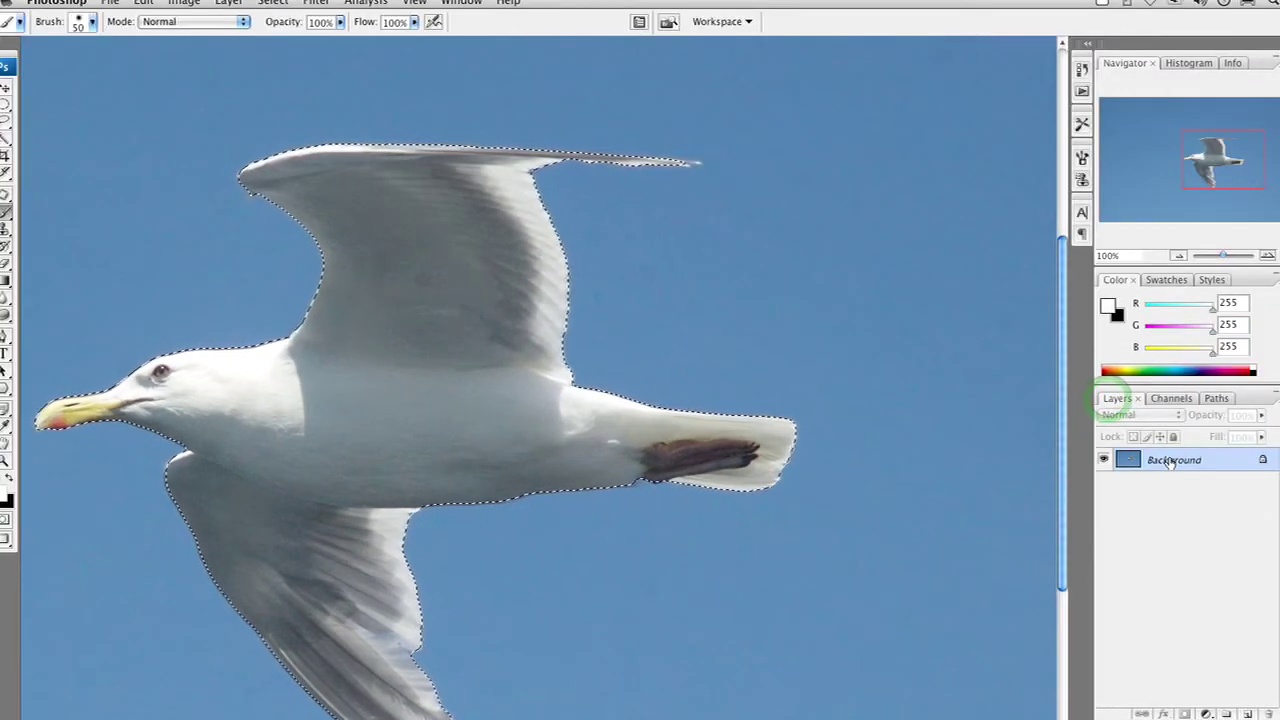
- Convert the Background into Layer 0 and add a layer mask from the gull selection
double_click(1170, 461)
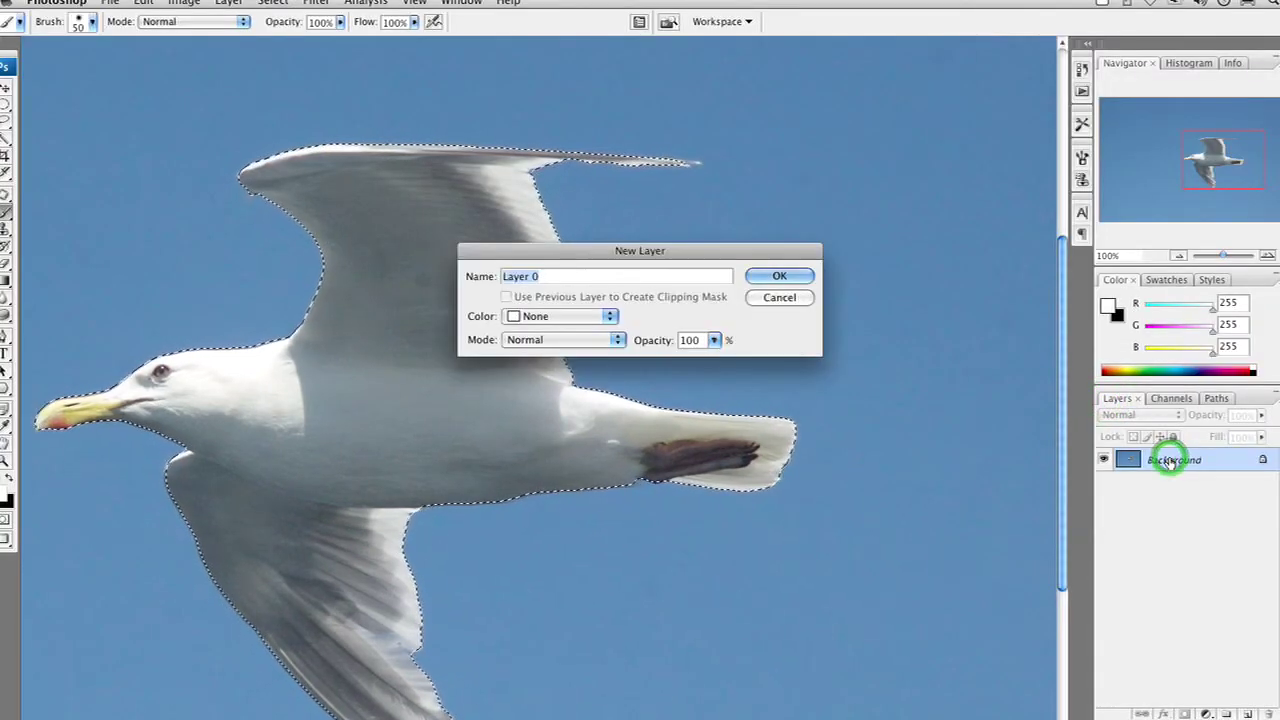
key("Return")
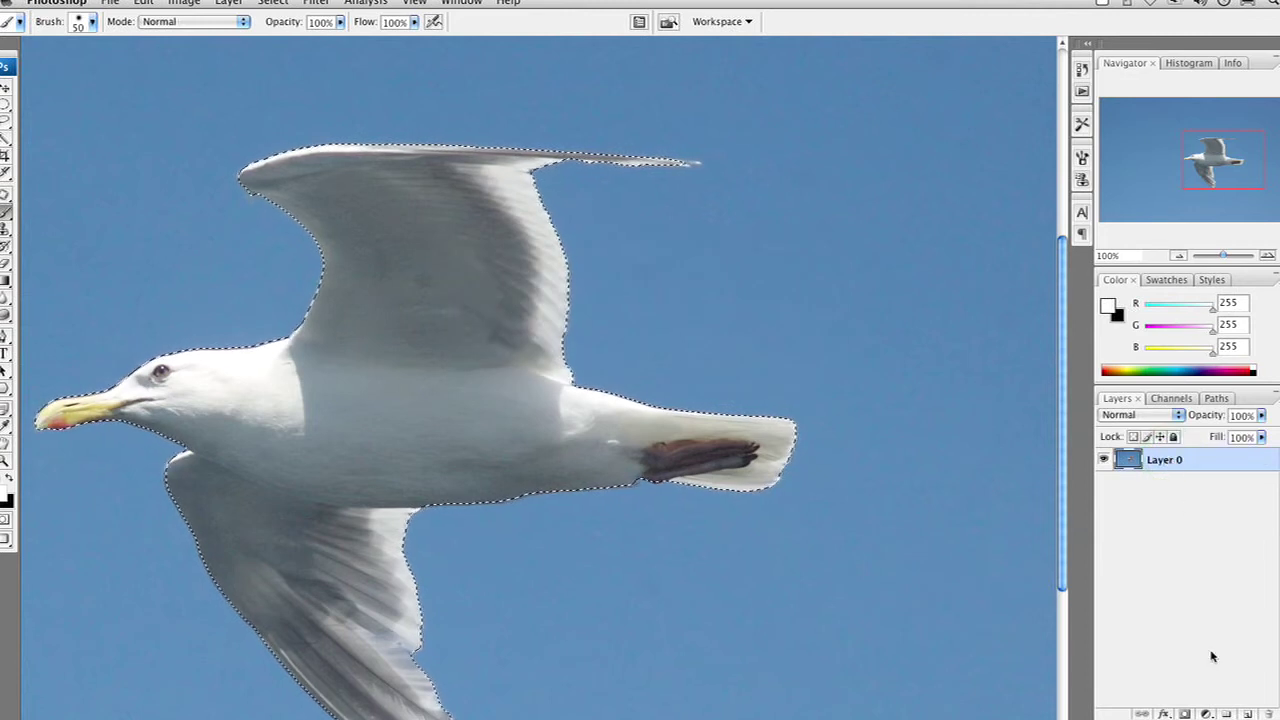
left_click(1184, 712)
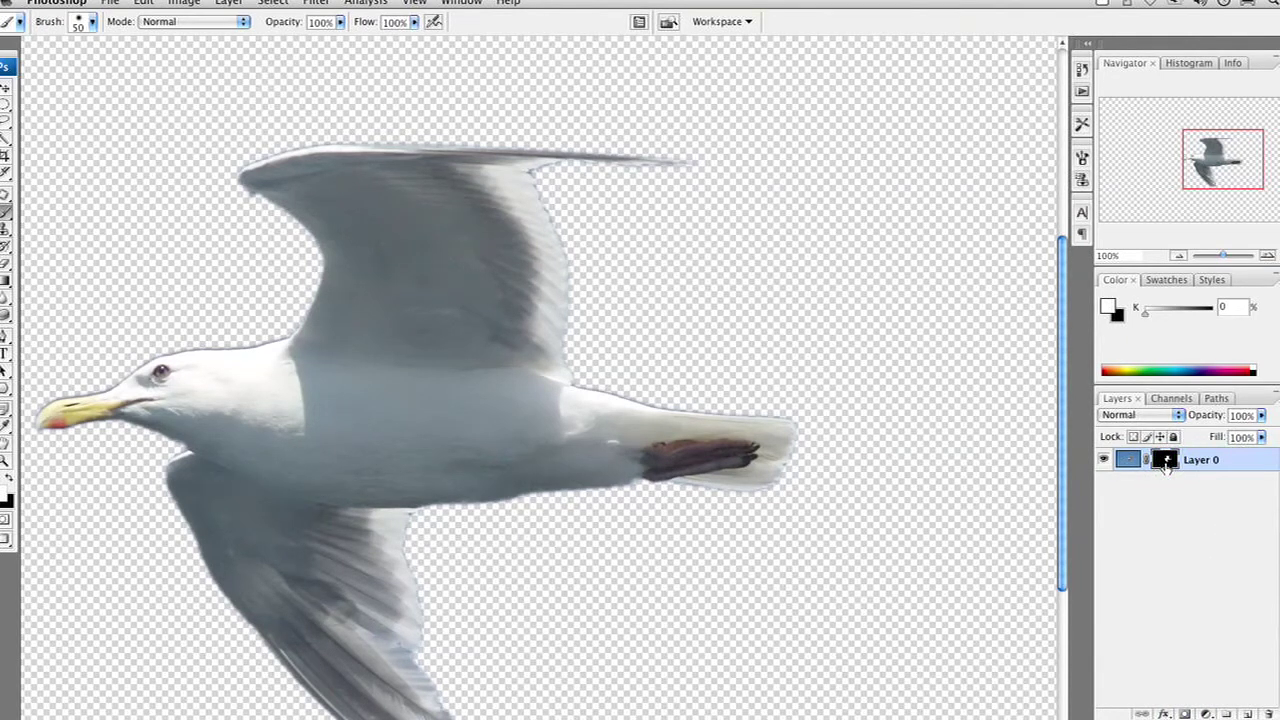
key("super+l")
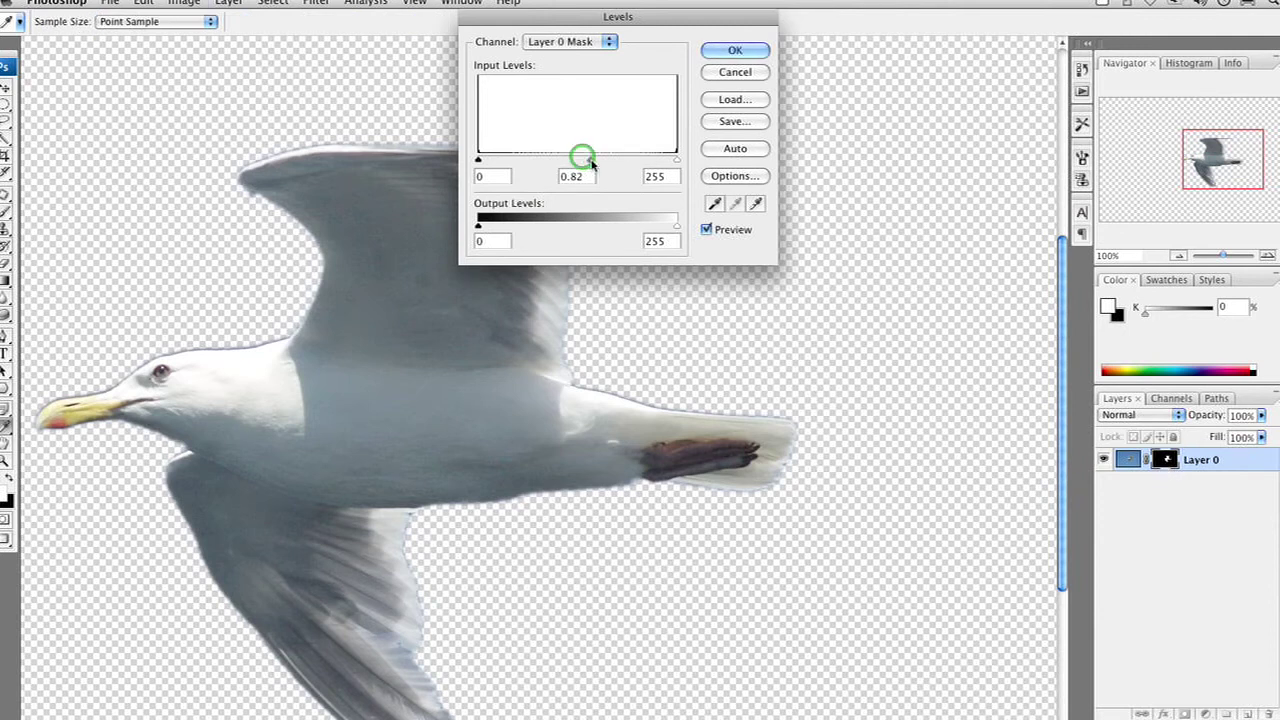
- Adjust the layer mask's Levels midtone gamma to about 0.44 and apply it
left_click_drag(590, 160, 530, 158)
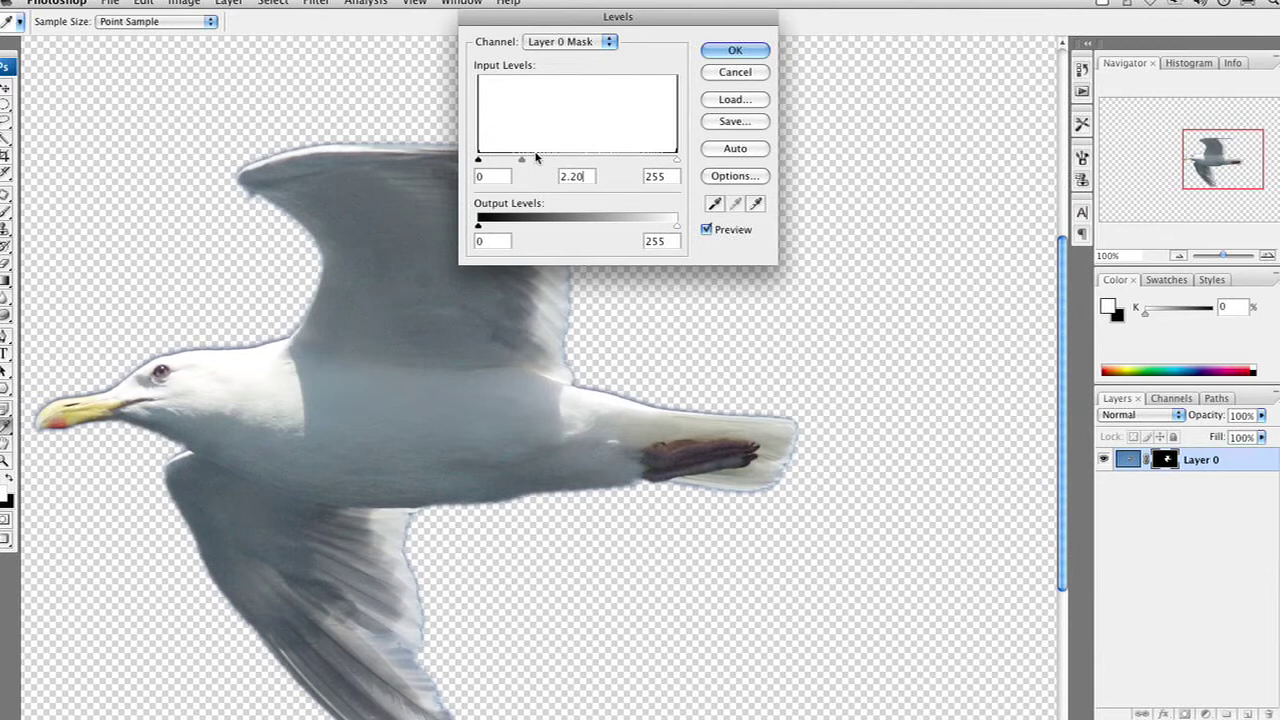
left_click_drag(536, 157, 617, 158)
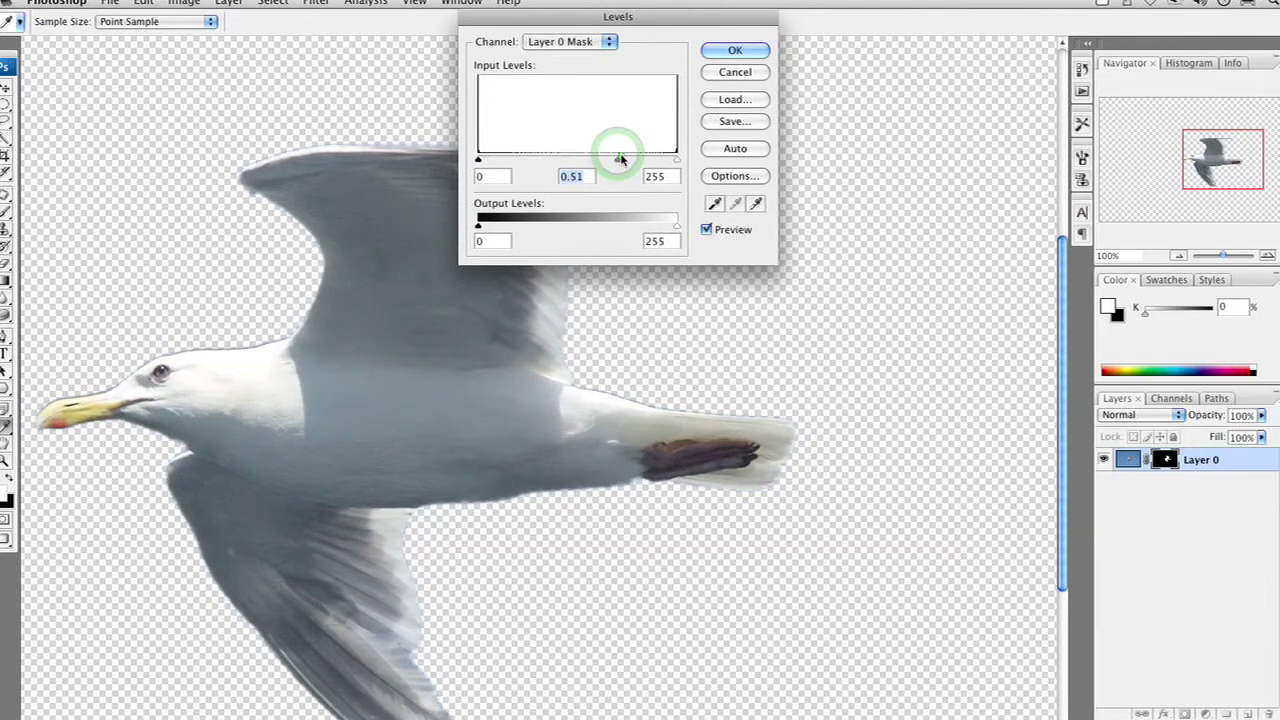
left_click_drag(620, 163, 633, 161)
left_click(748, 49)
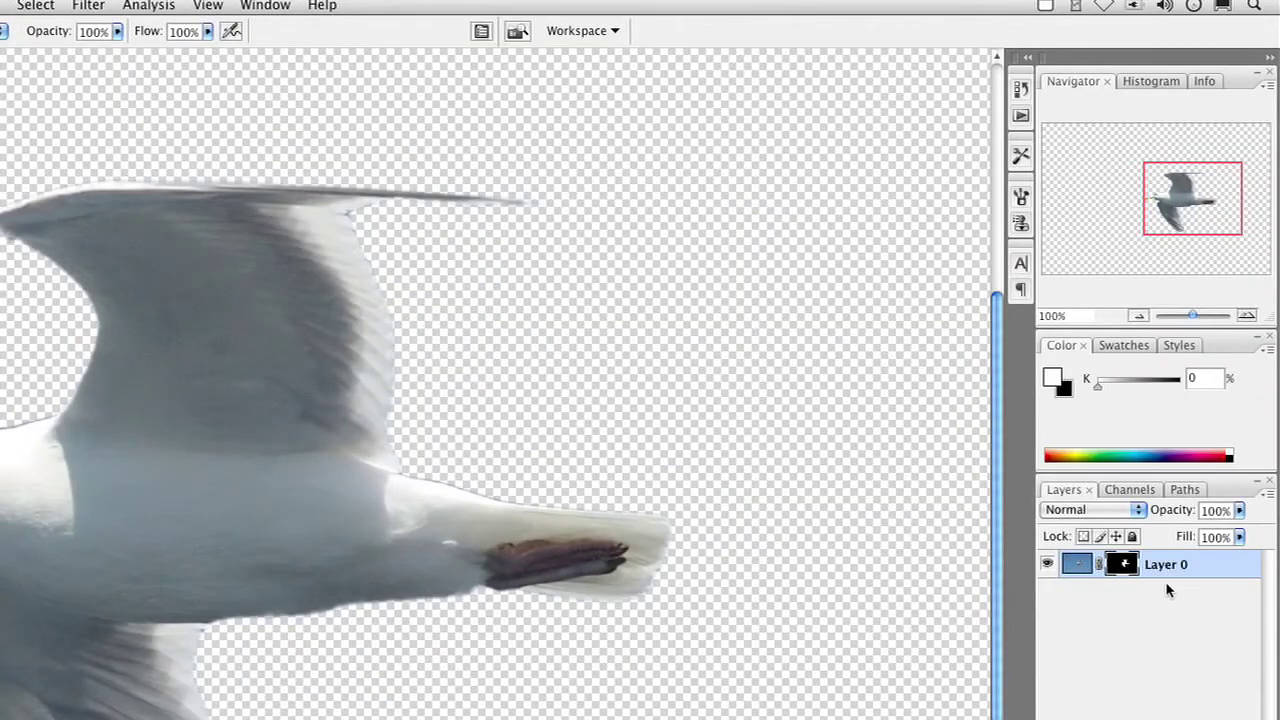
- Duplicate Layer 0 with its mask, hide the copy, and play the Alpha Channel from Visible Layers action
key("super+j")
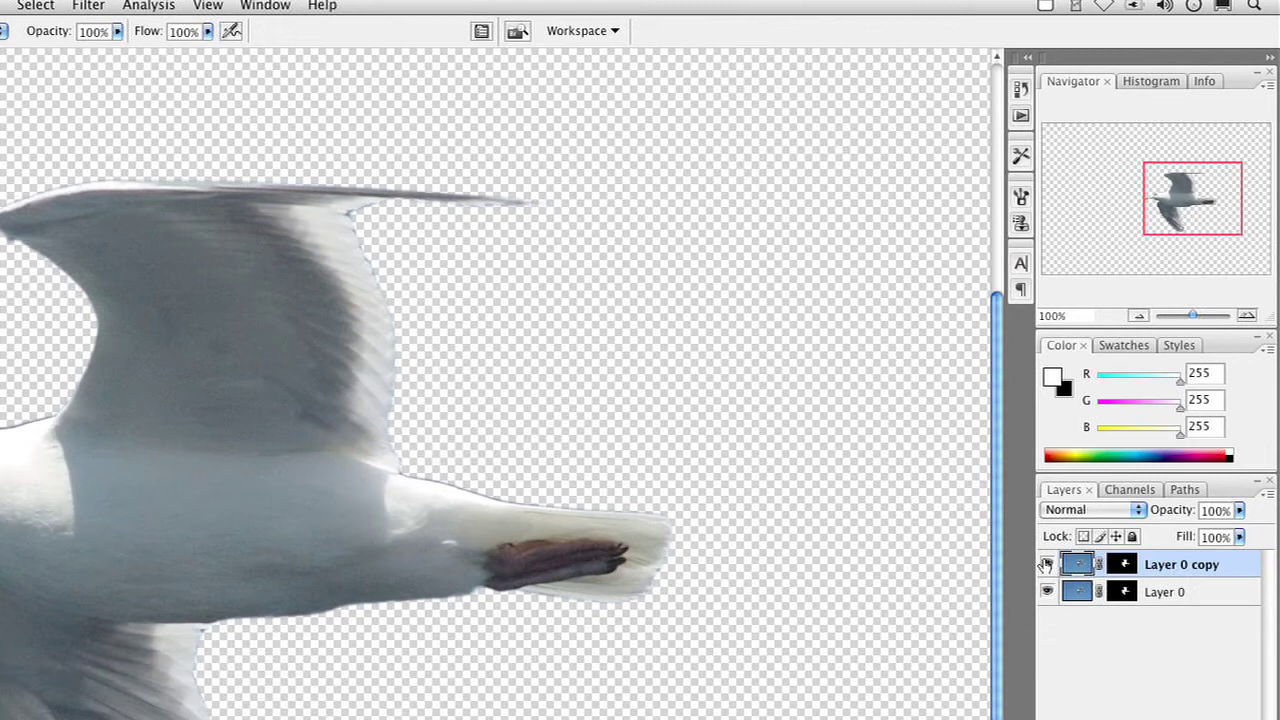
left_click(1022, 117)
left_click(1045, 566)
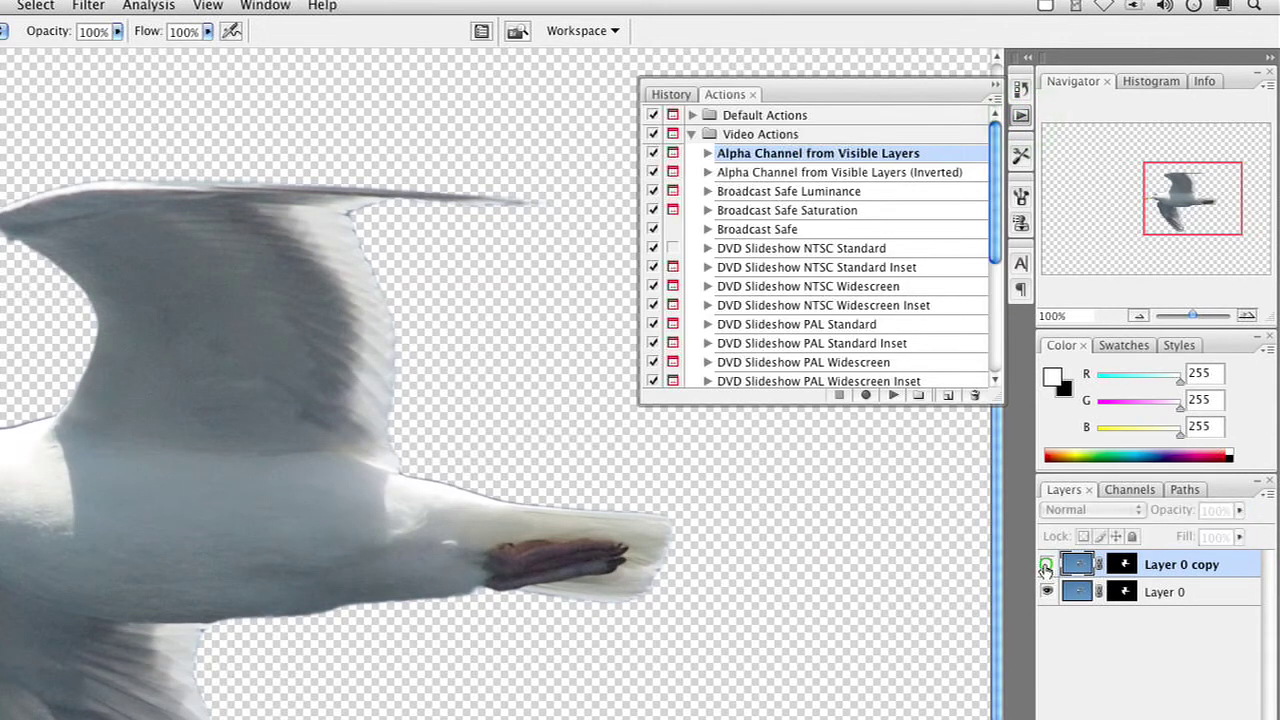
left_click(889, 396)
key("Return")
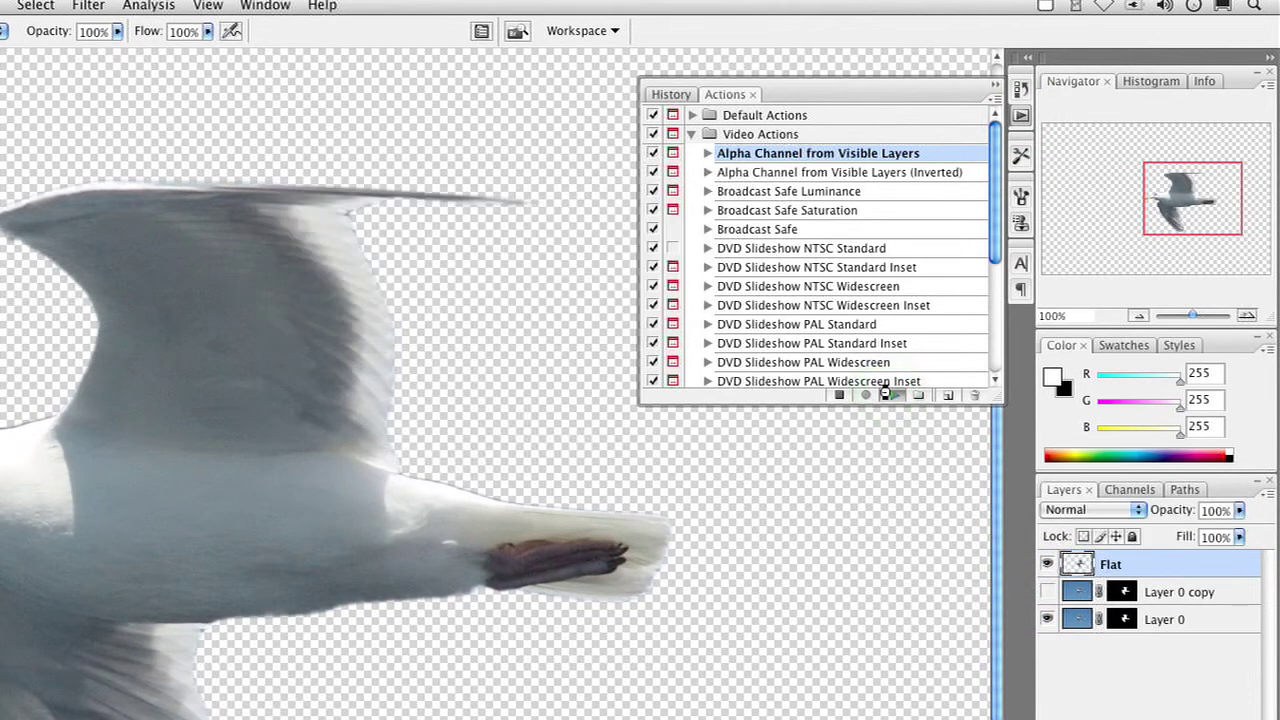
- Check the channels, then move Layer 0 copy below Layer 0, make it visible and disable its mask
left_click(1129, 490)
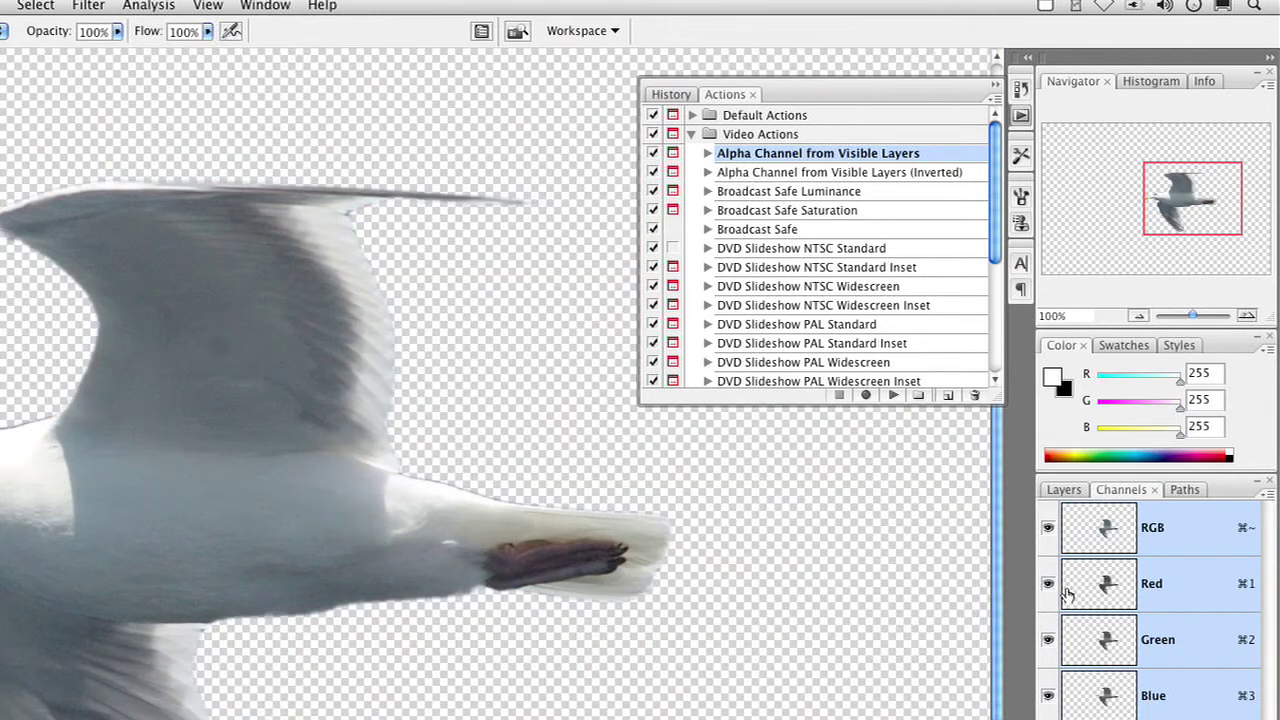
left_click(1064, 490)
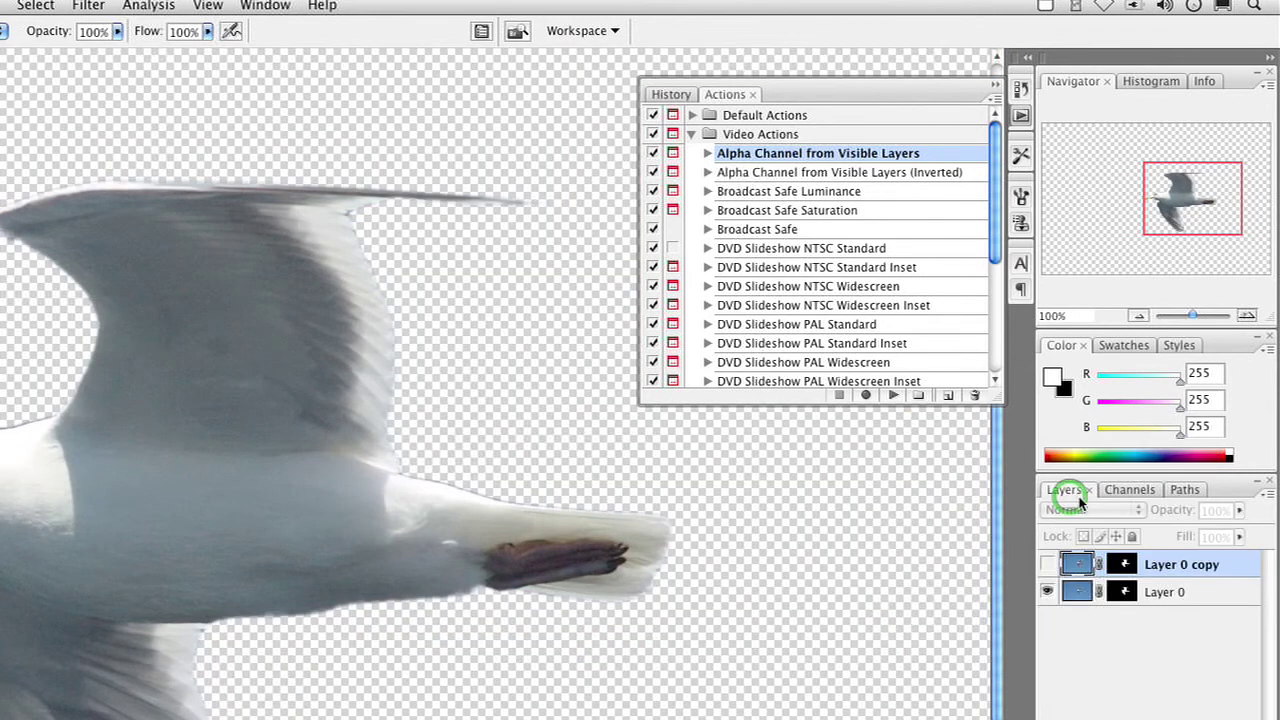
left_click_drag(1075, 565, 1050, 590)
left_click(1046, 591)
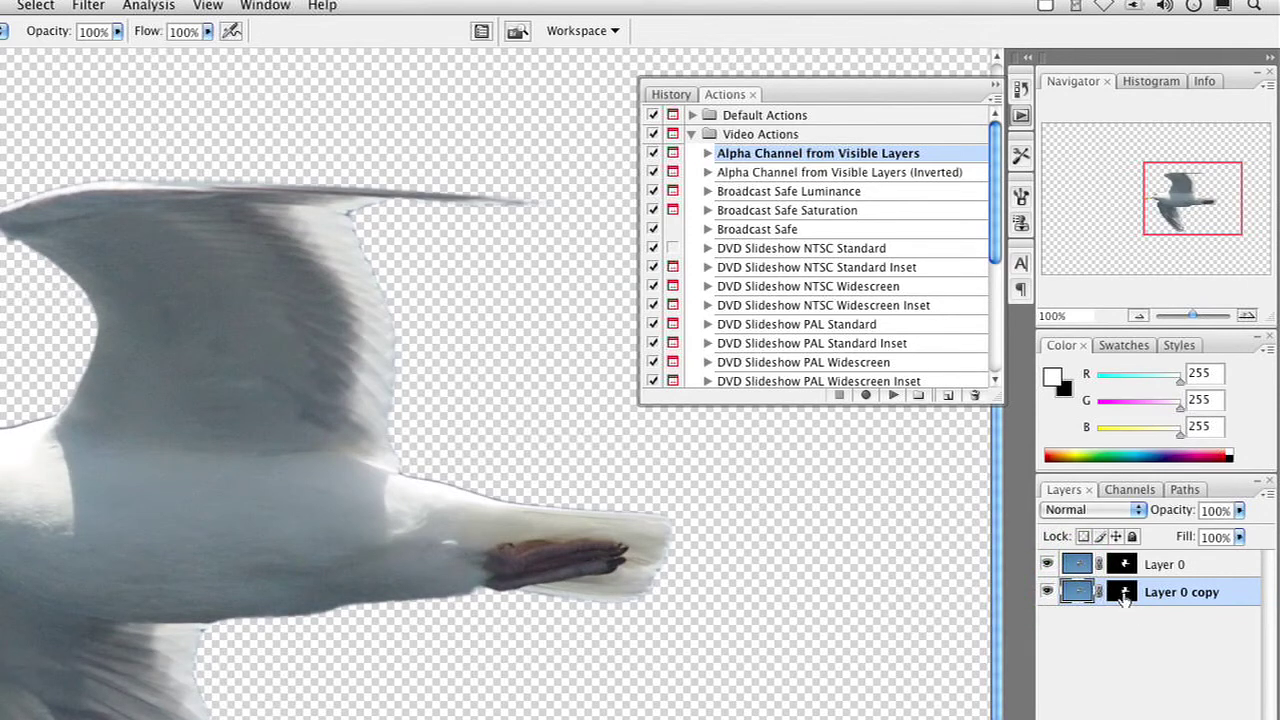
left_click(1124, 593, "shift")
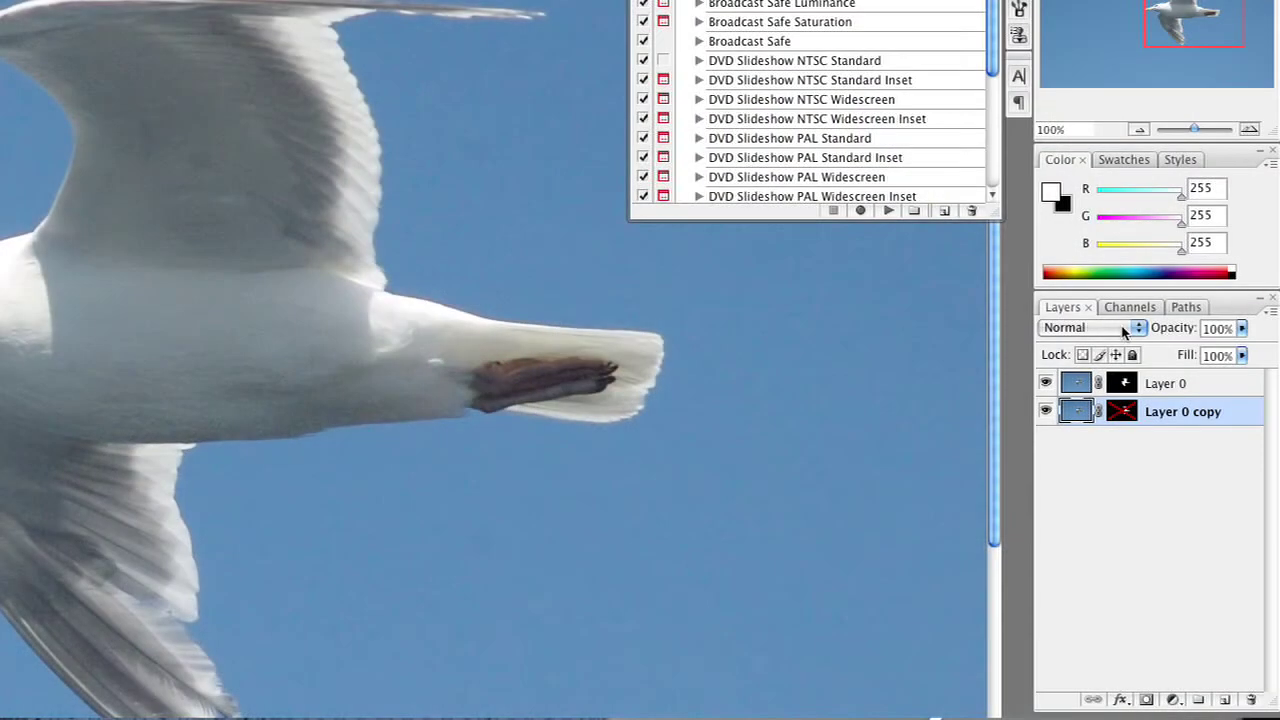
- Show the Alpha 1 channel from the Channels panel as a red overlay around the gull
left_click(1126, 307)
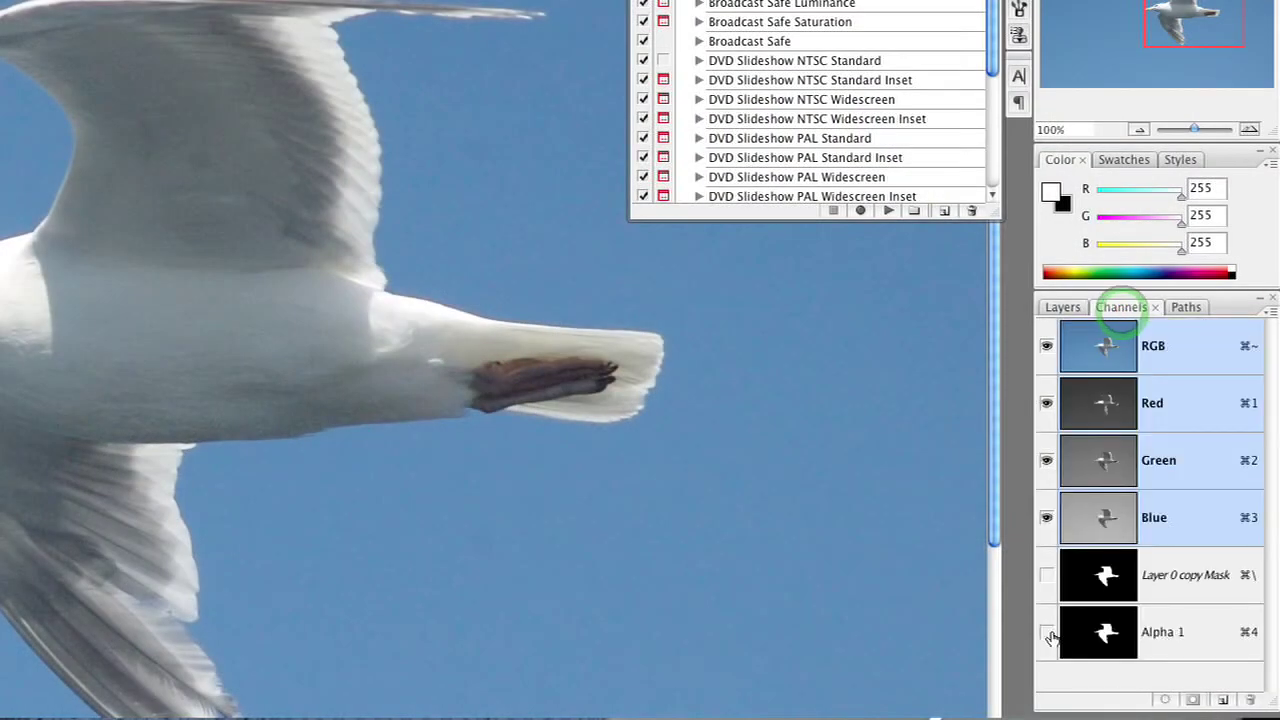
left_click(1046, 633)
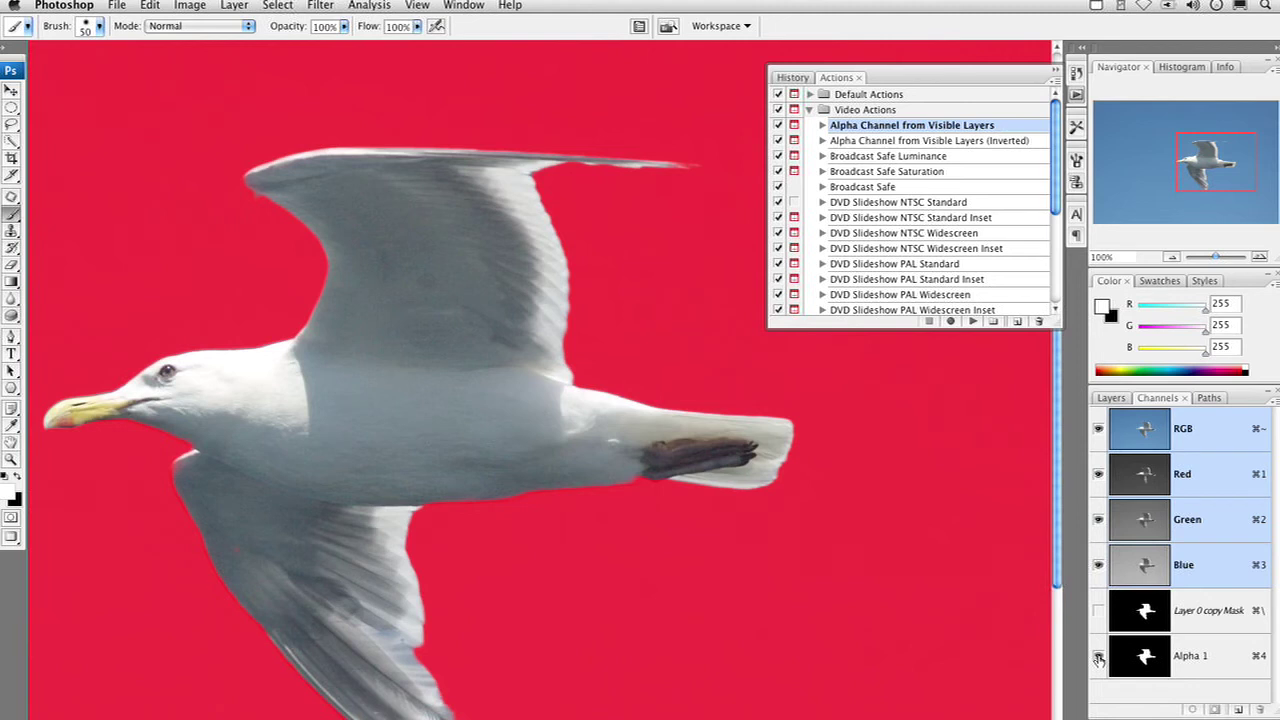
- Save Seagull.tif to the Desktop as a layered TIFF with no image compression
key("super+shift+s")
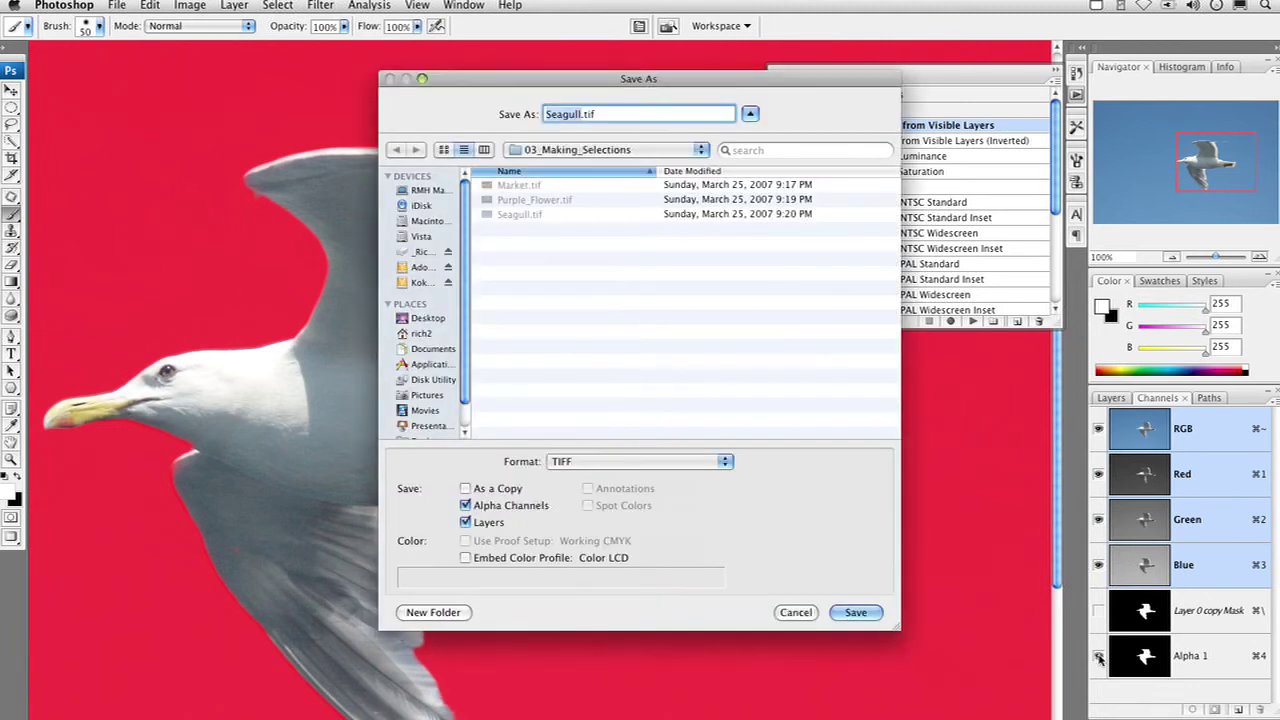
key("super+d")
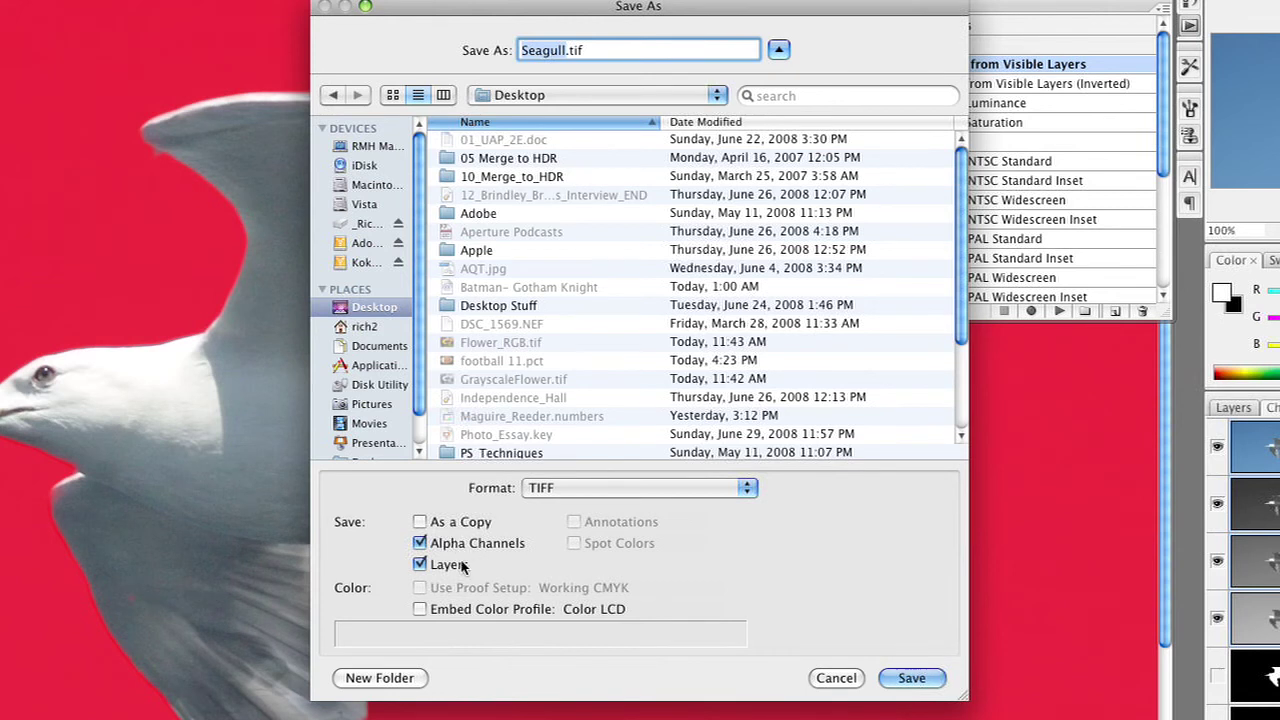
key("Return")
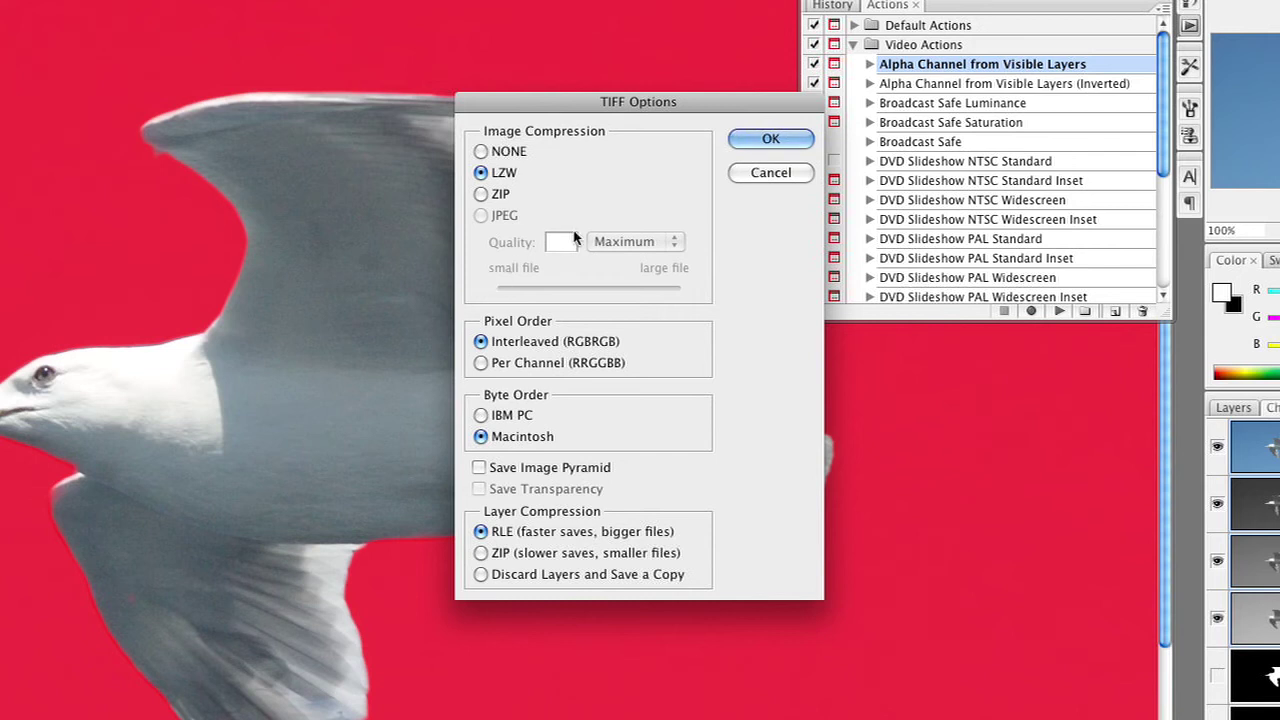
left_click(512, 153)
left_click(768, 138)
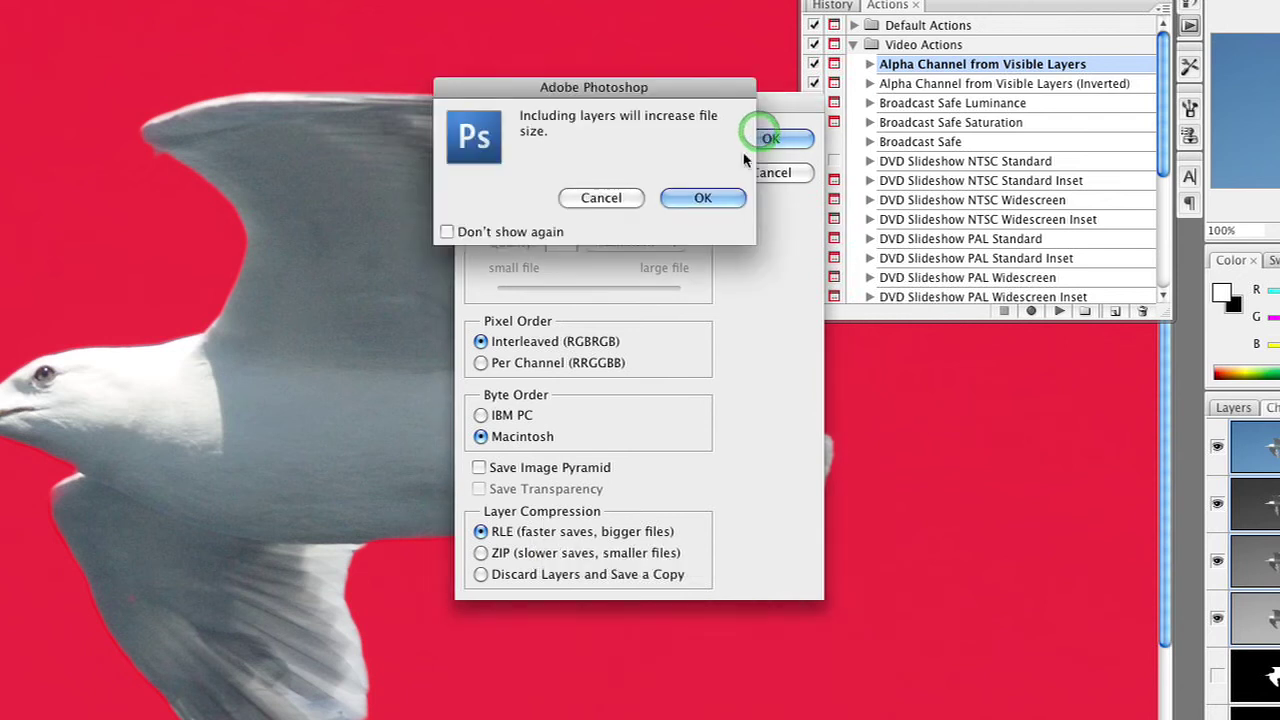
left_click(700, 198)
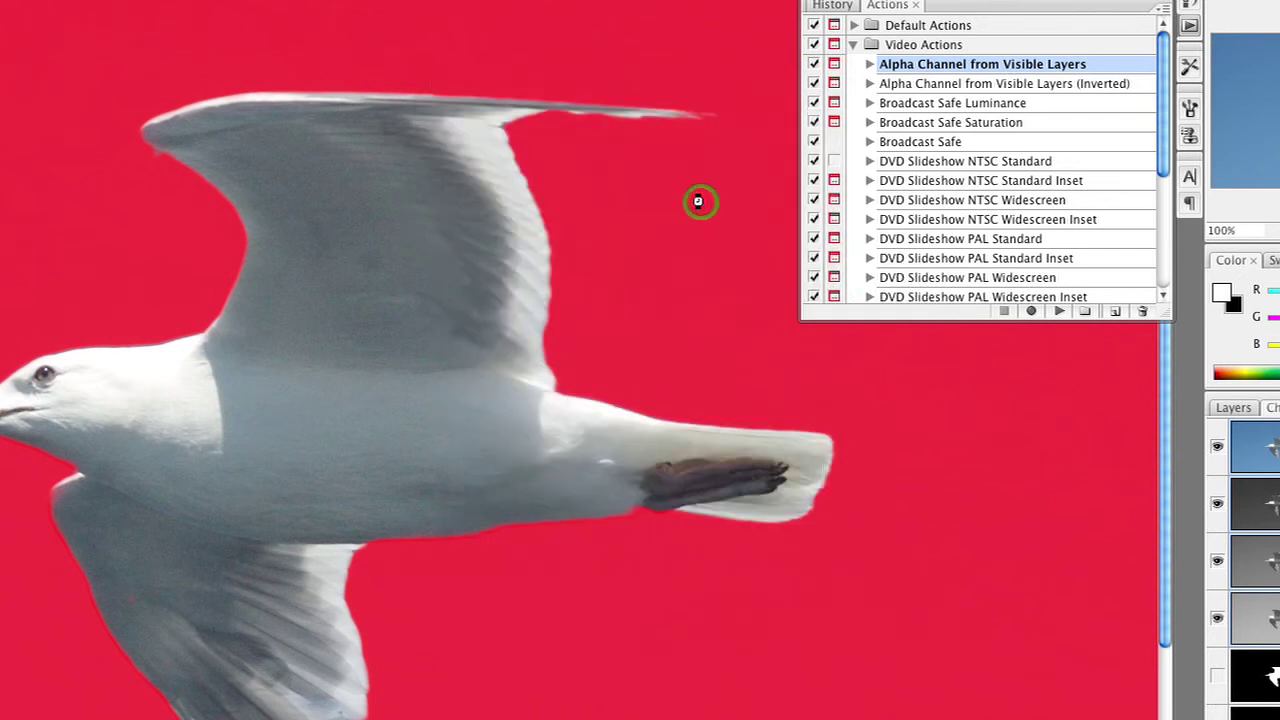